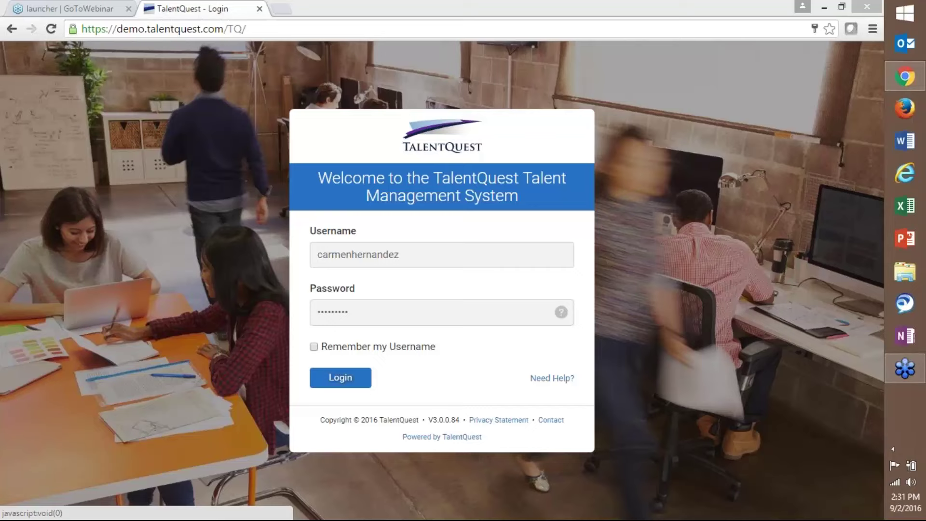
Submit the login and dismiss the browser's save-password prompt
key("Return")
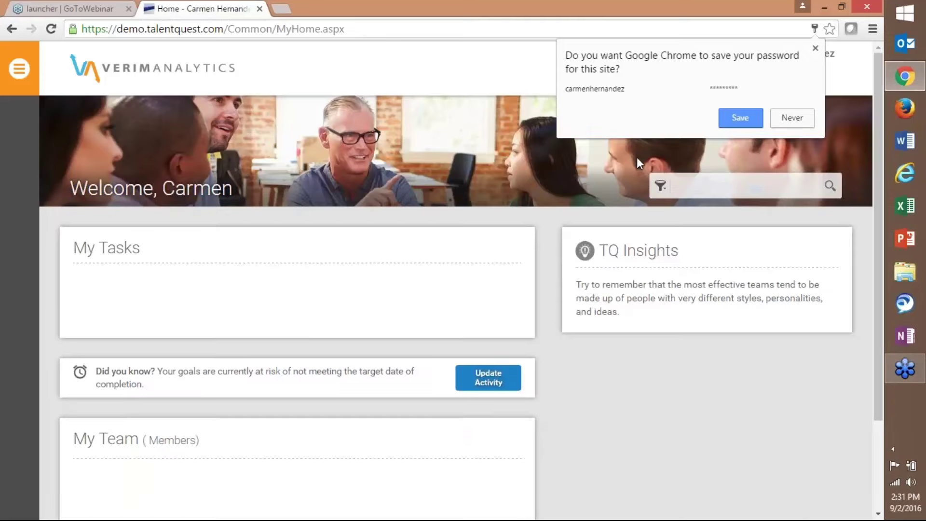
left_click(816, 48)
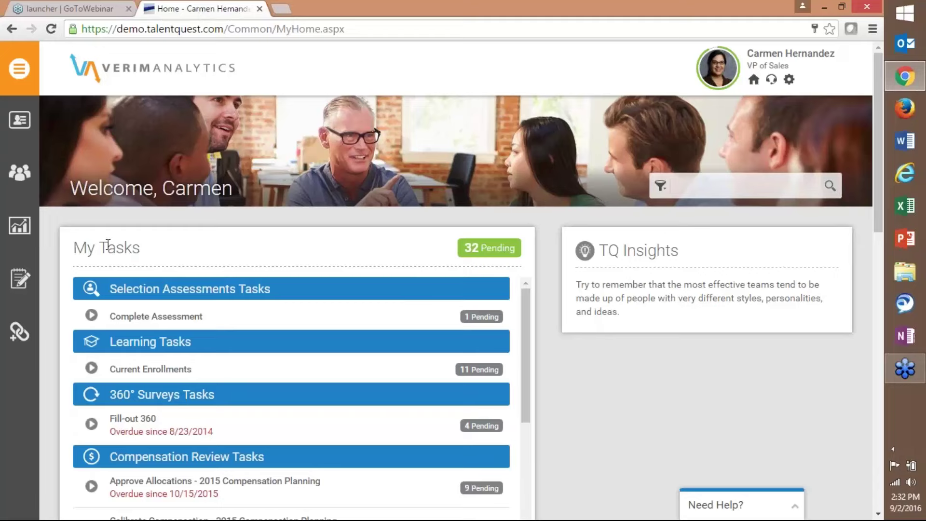
scroll(85, 251, "down", 1)
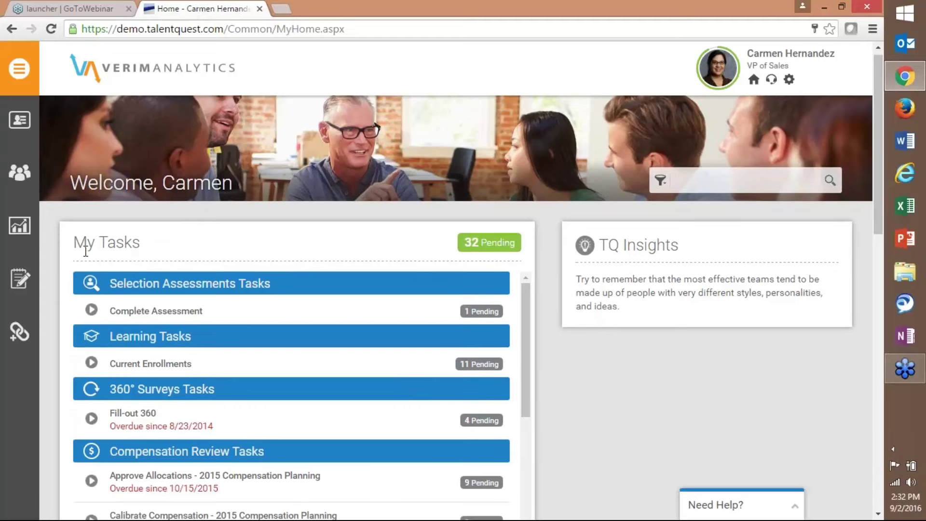
scroll(86, 251, "down", 1)
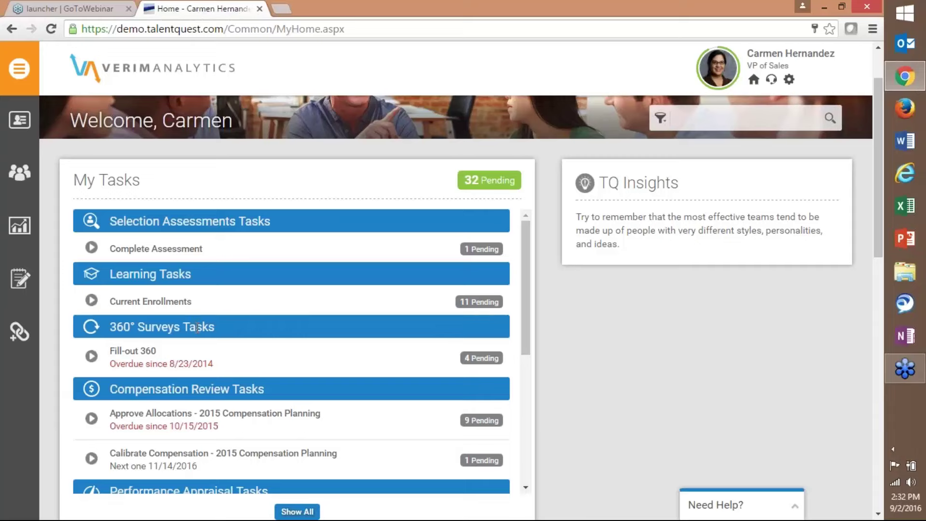
scroll(203, 329, "down", 4)
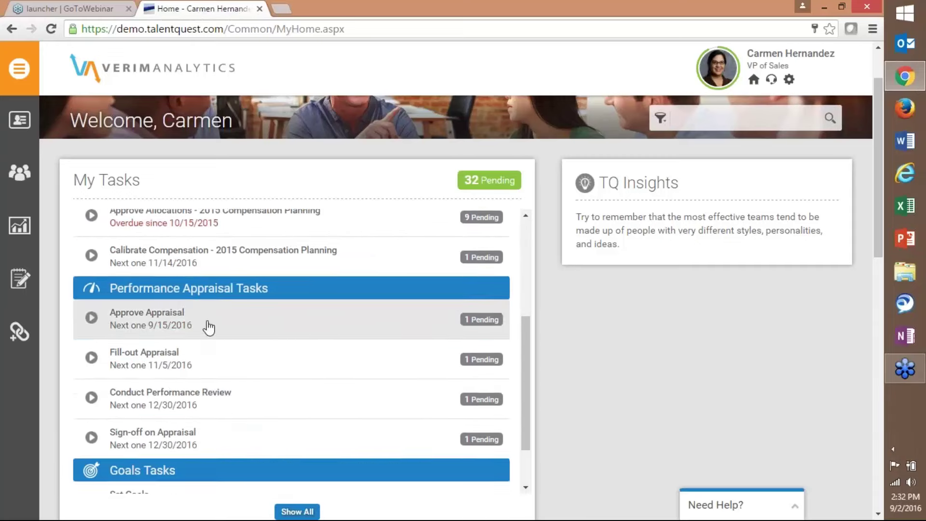
scroll(208, 328, "down", 3)
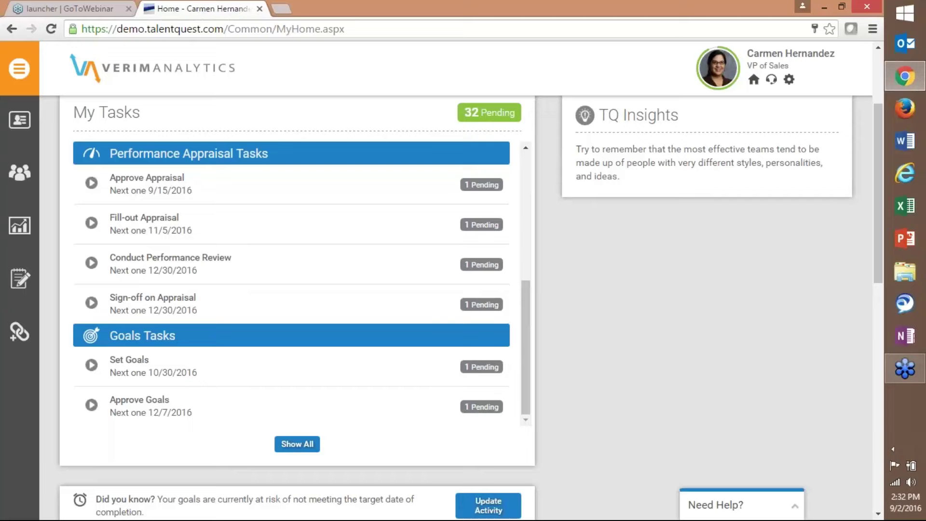
left_click_drag(525, 315, 548, 346)
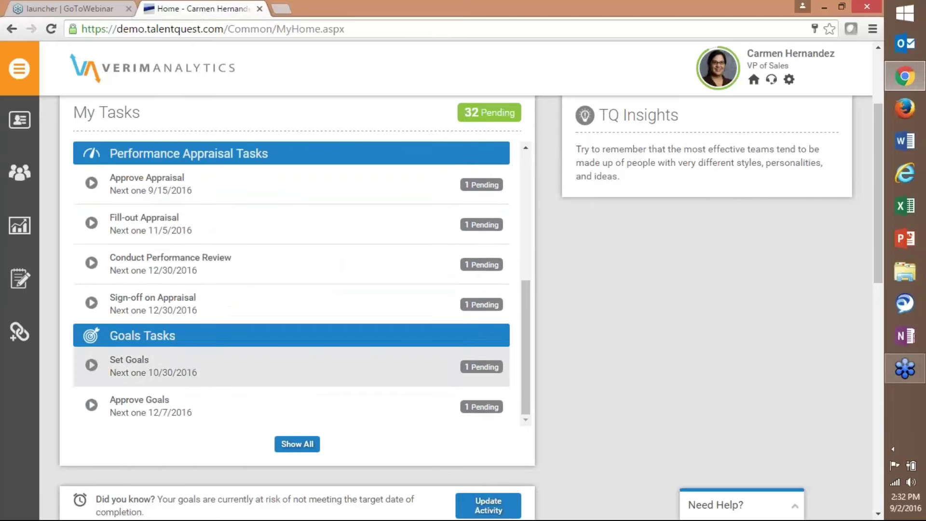
scroll(320, 379, "up", 6)
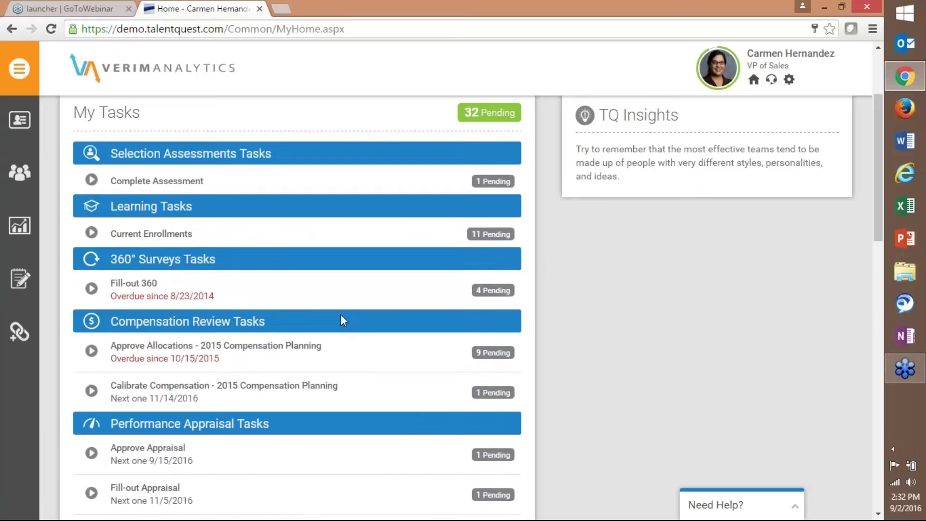
scroll(343, 316, "down", 5)
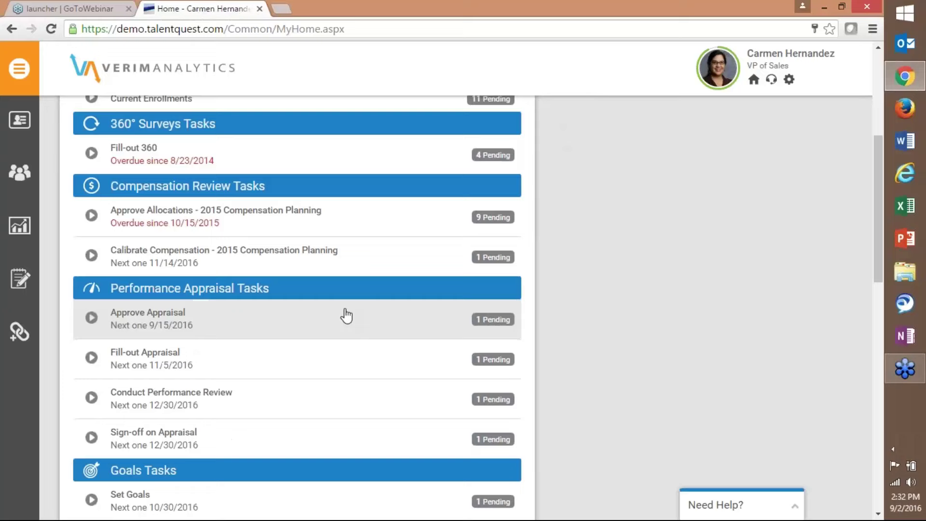
scroll(343, 315, "down", 3)
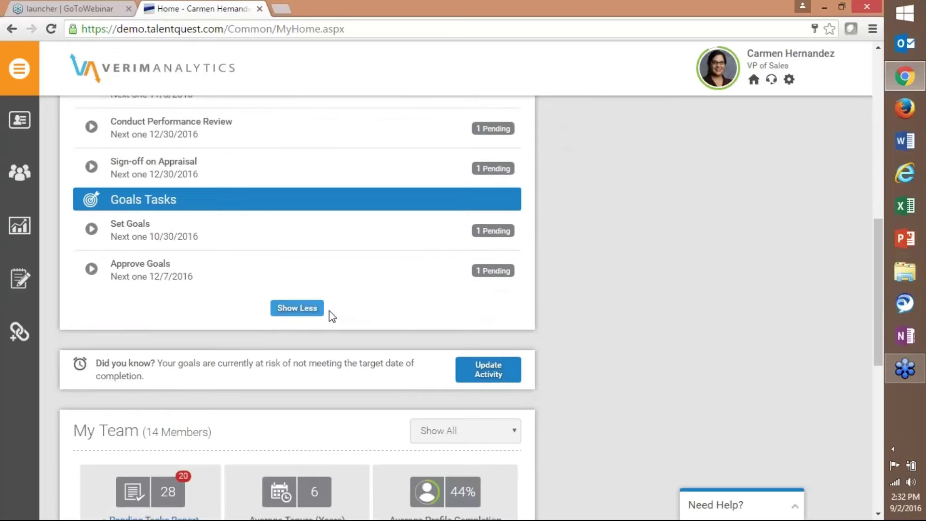
left_click(320, 314)
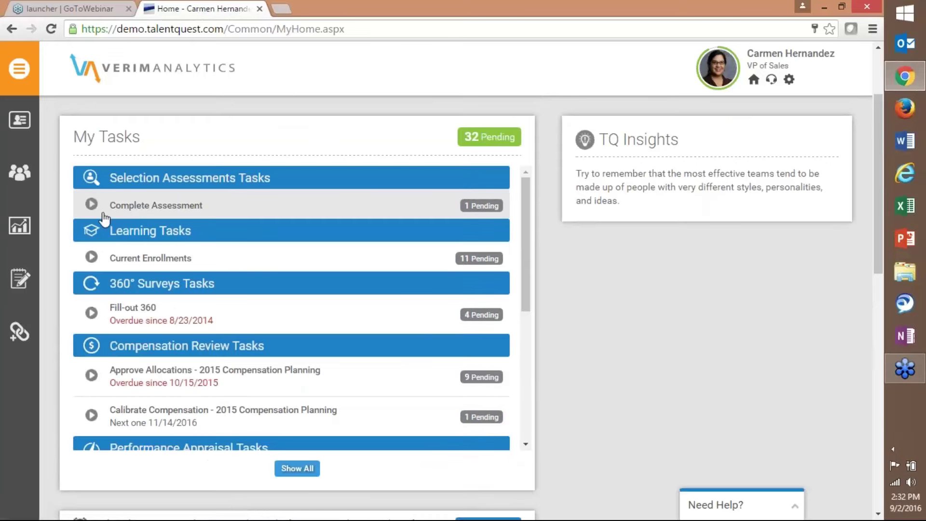
Glance at Complete Assessment, then in Fill-out 360 select only the regional sales director's survey
left_click(129, 210)
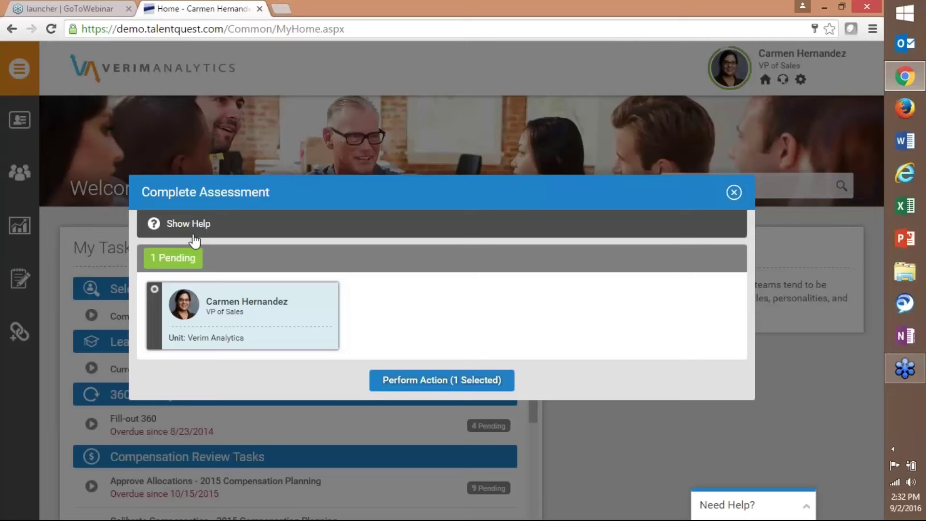
left_click(734, 192)
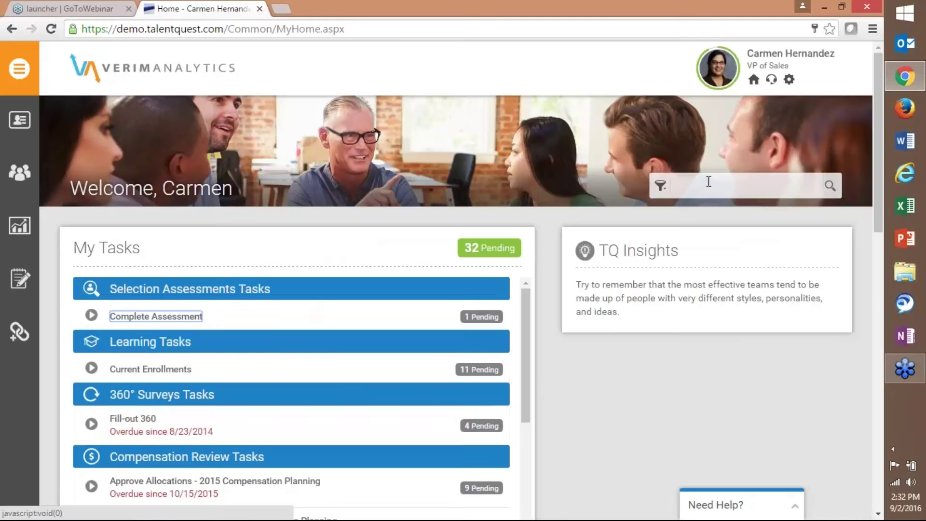
left_click(140, 420)
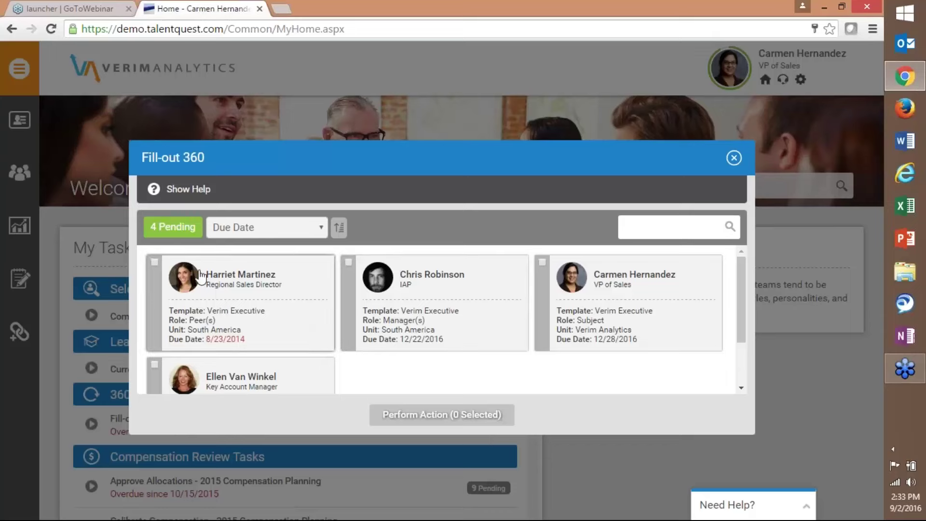
left_click(154, 263)
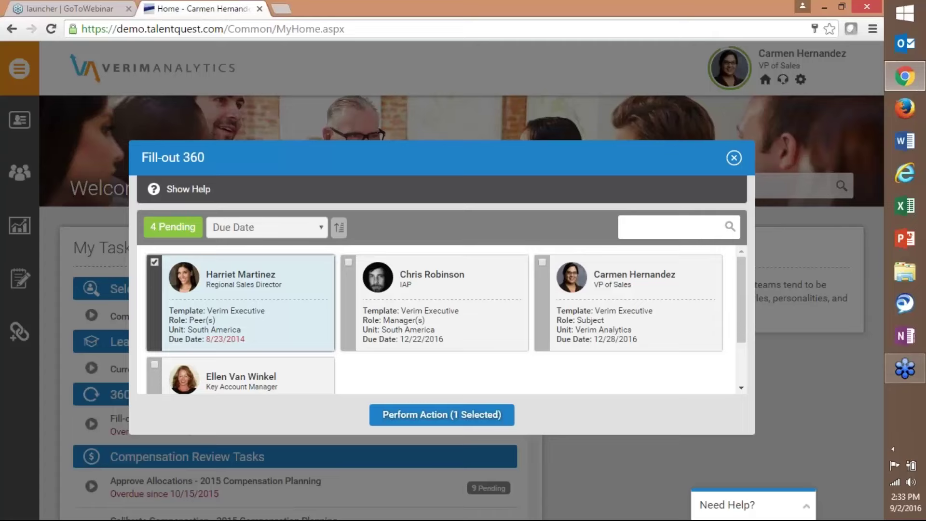
left_click(348, 262)
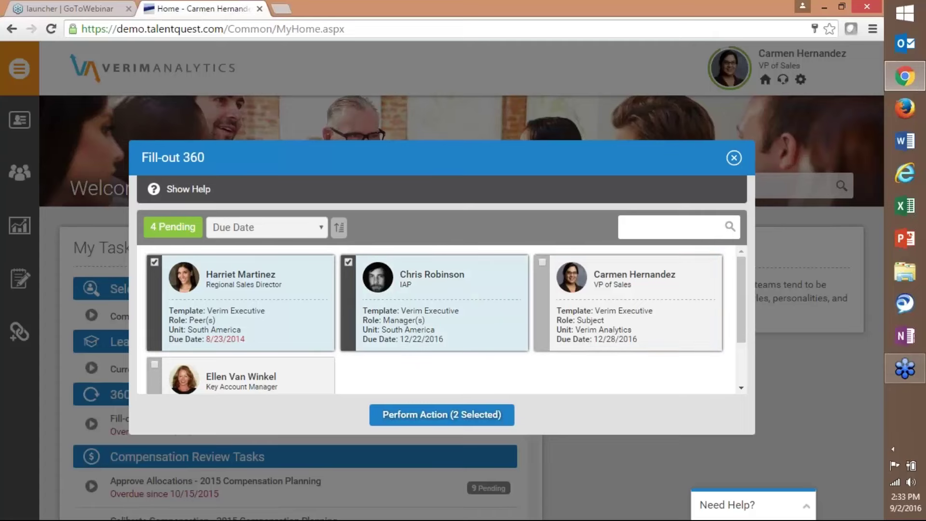
left_click(542, 263)
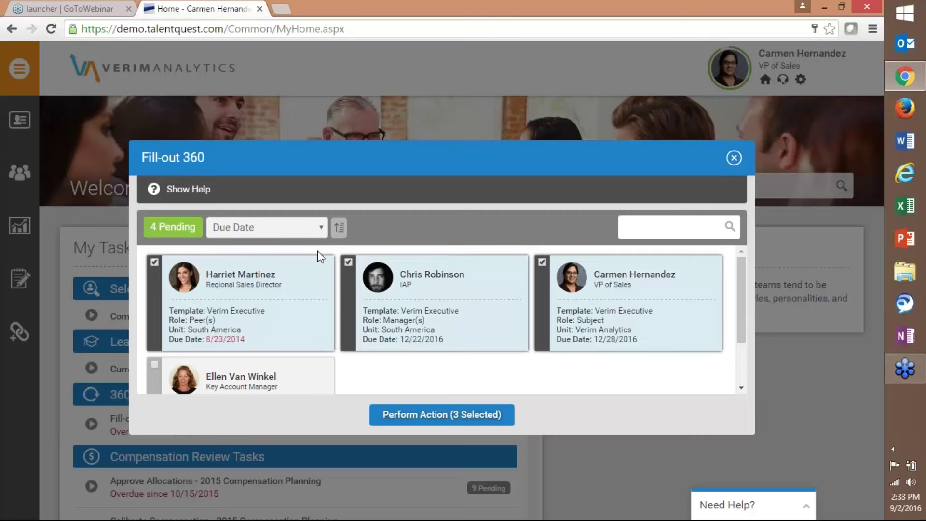
left_click(349, 262)
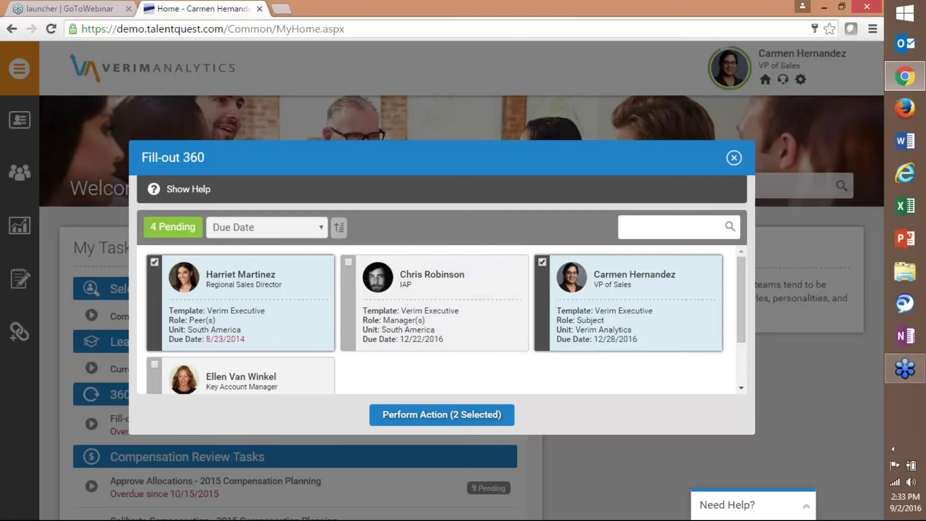
left_click(542, 263)
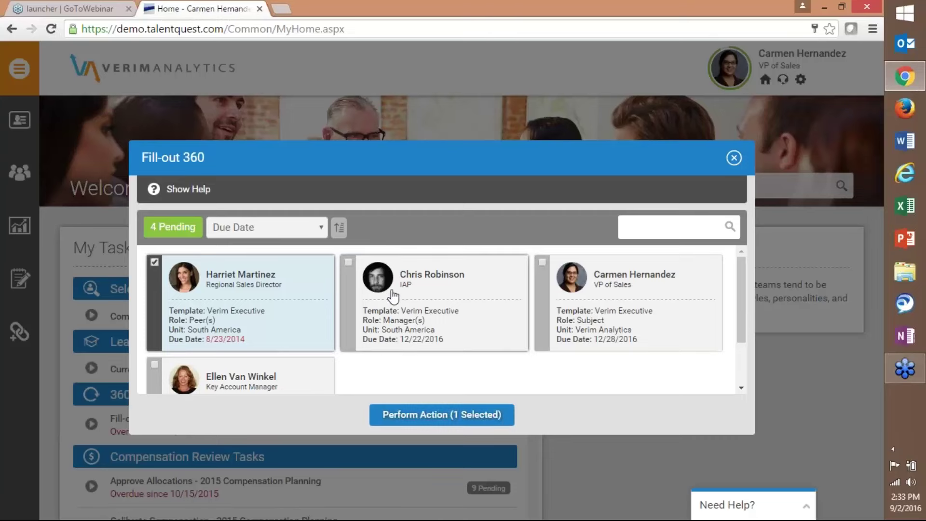
Search the pending surveys for 'ellen', select the Key Account Manager's survey, then clear the search
left_click(319, 230)
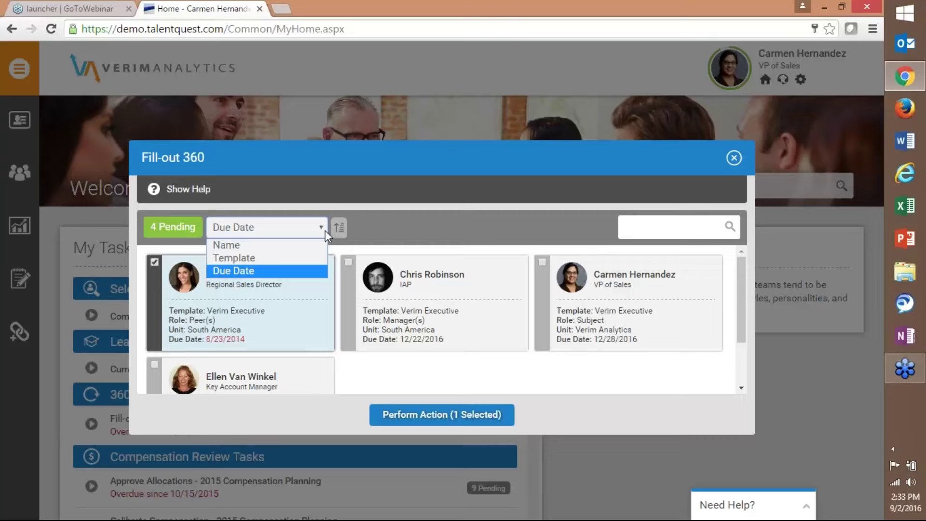
left_click(364, 229)
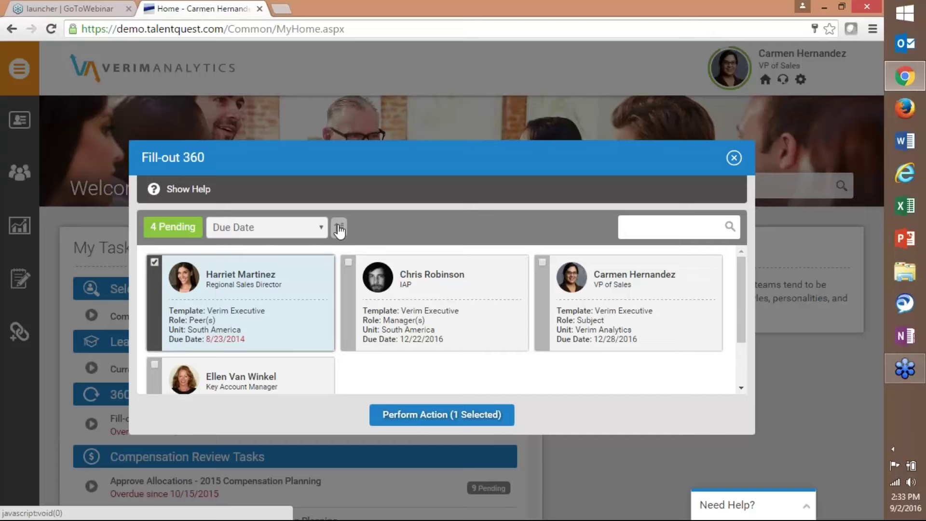
left_click(629, 230)
type("ellen")
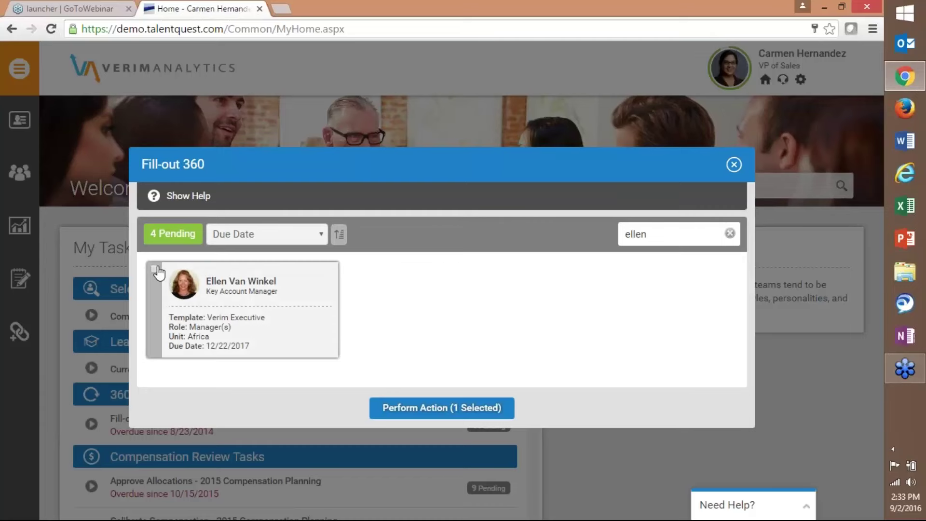
left_click(157, 270)
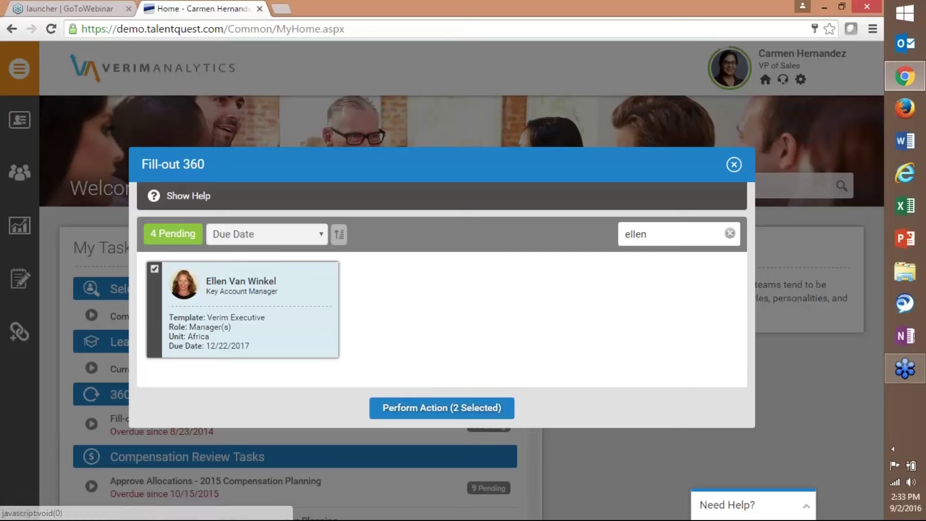
left_click(710, 233)
key("ctrl+a")
key("BackSpace")
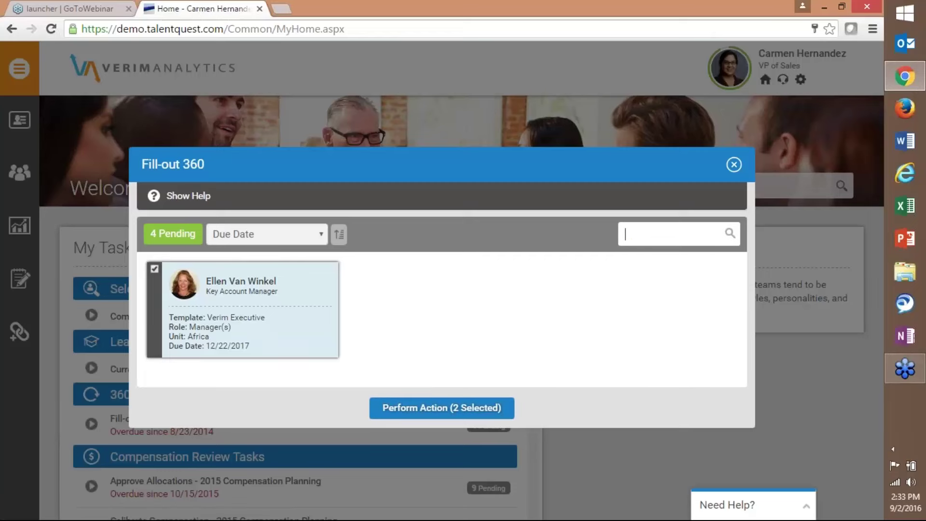
Close the Fill-out 360 dialog to return to the 32 pending tasks list
left_click(733, 159)
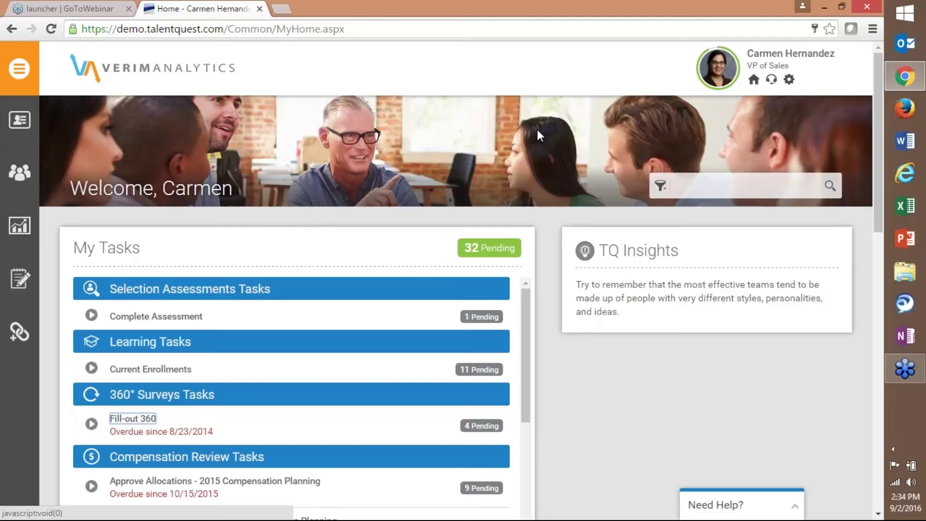
Browse the slide-out navigation menu, then close it to reveal the full home page
left_click(18, 70)
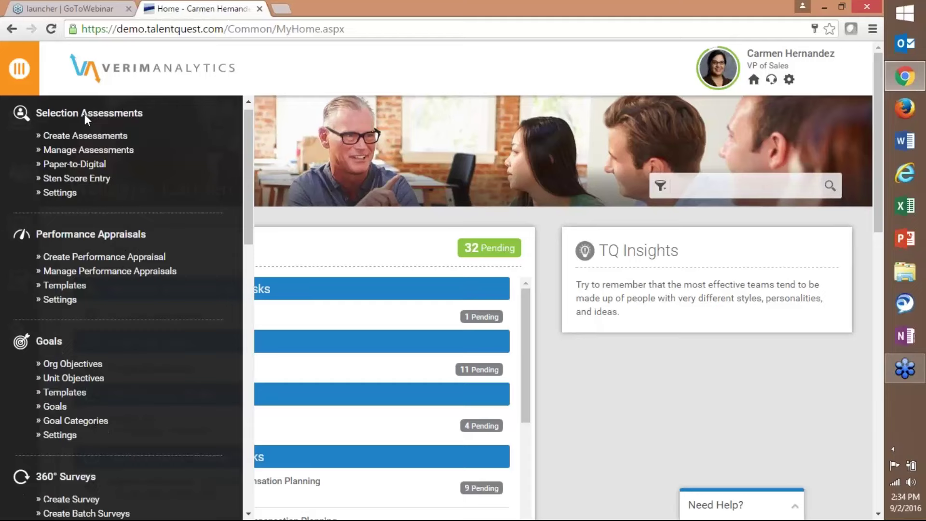
scroll(85, 115, "down", 6)
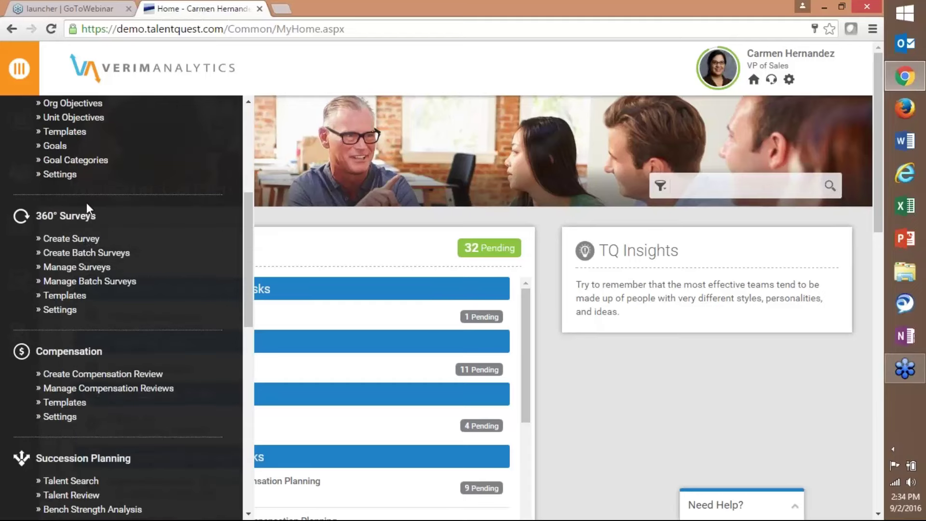
scroll(87, 304, "down", 2)
scroll(87, 305, "down", 2)
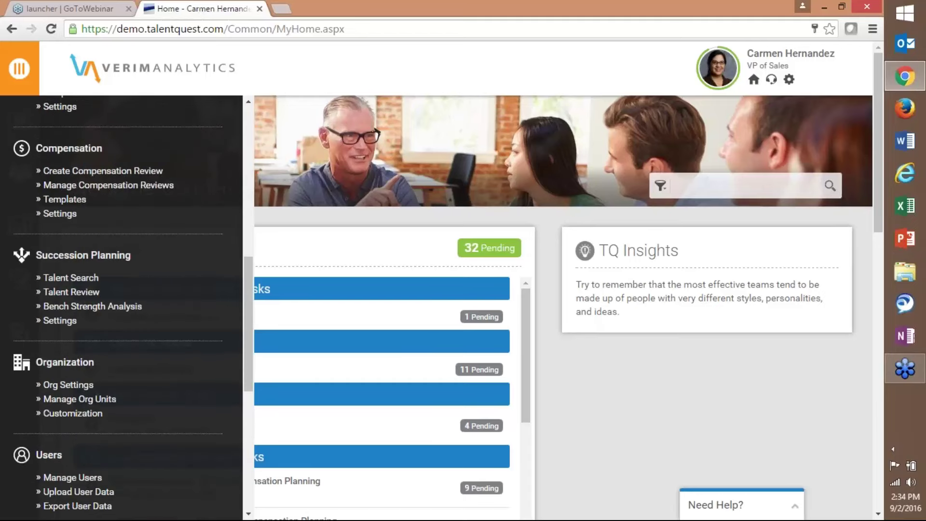
left_click(678, 398)
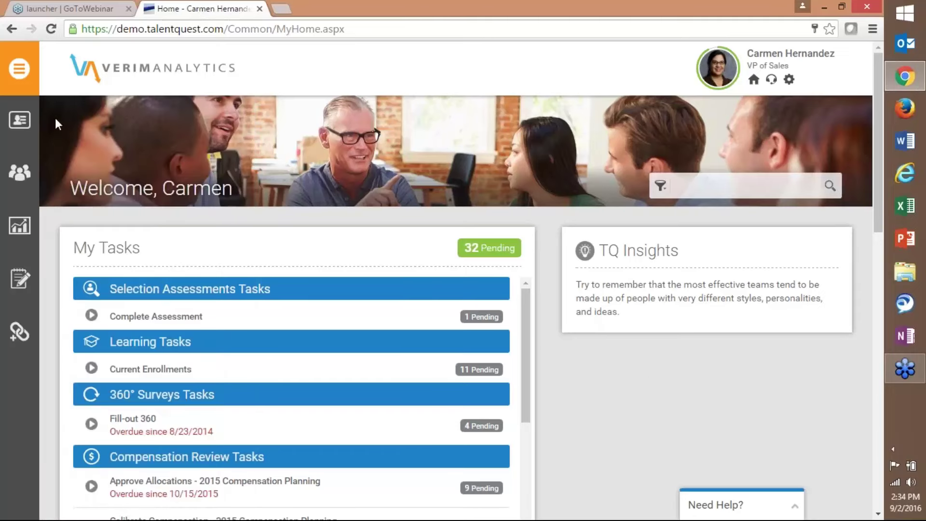
Open the My Team panel and scroll through its direct and indirect reports
left_click(25, 122)
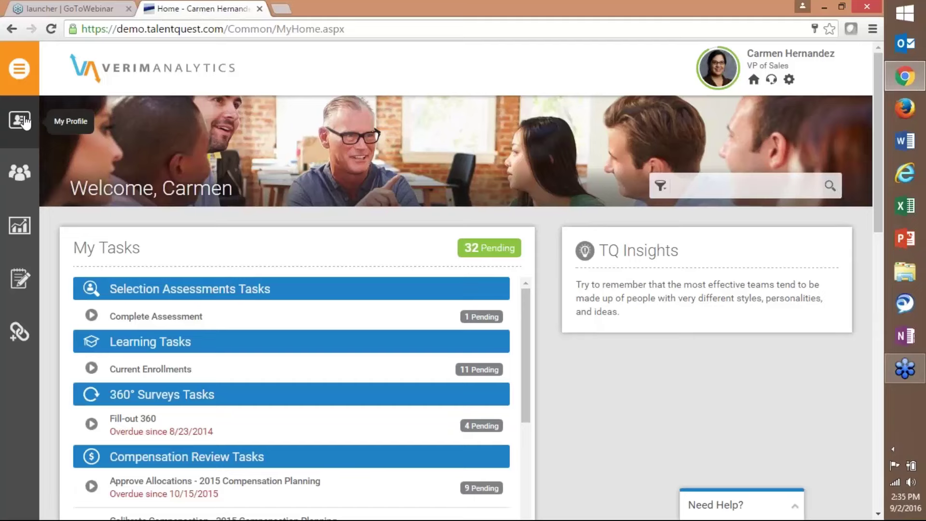
left_click(25, 173)
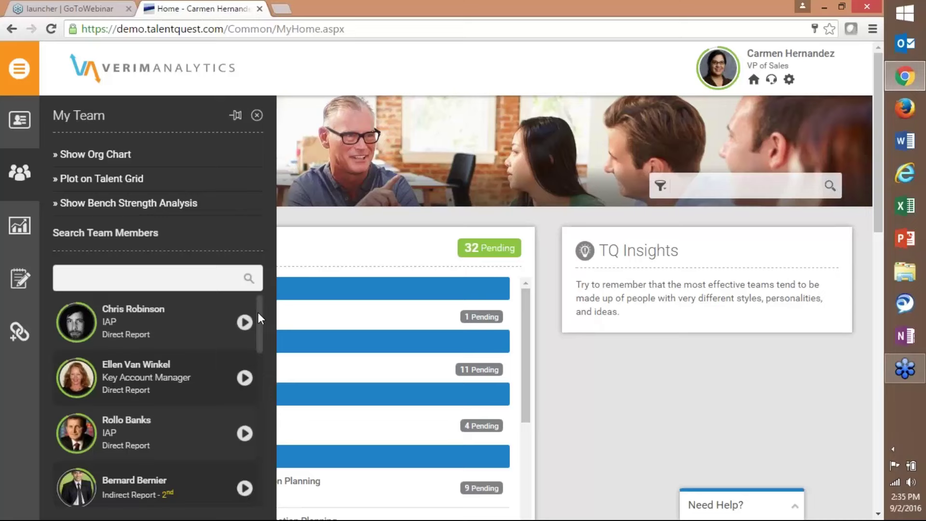
scroll(257, 312, "down", 3)
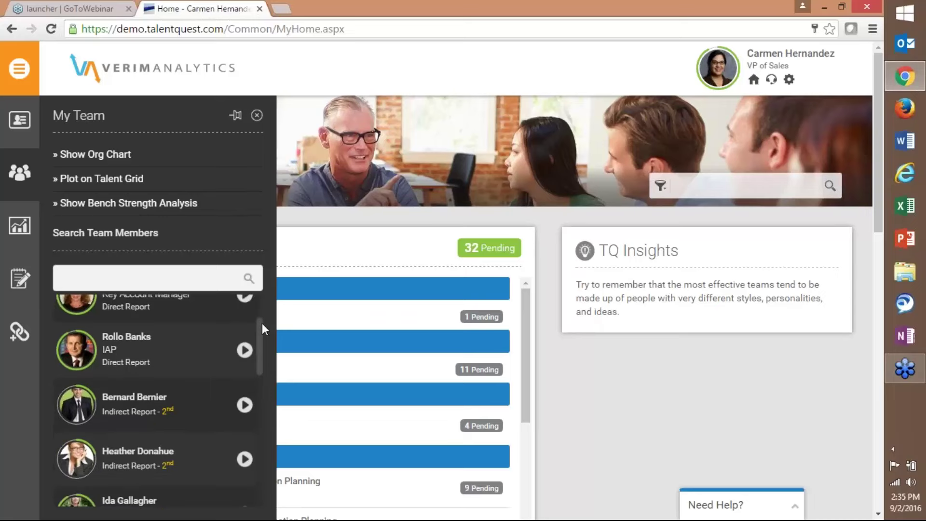
scroll(262, 323, "up", 3)
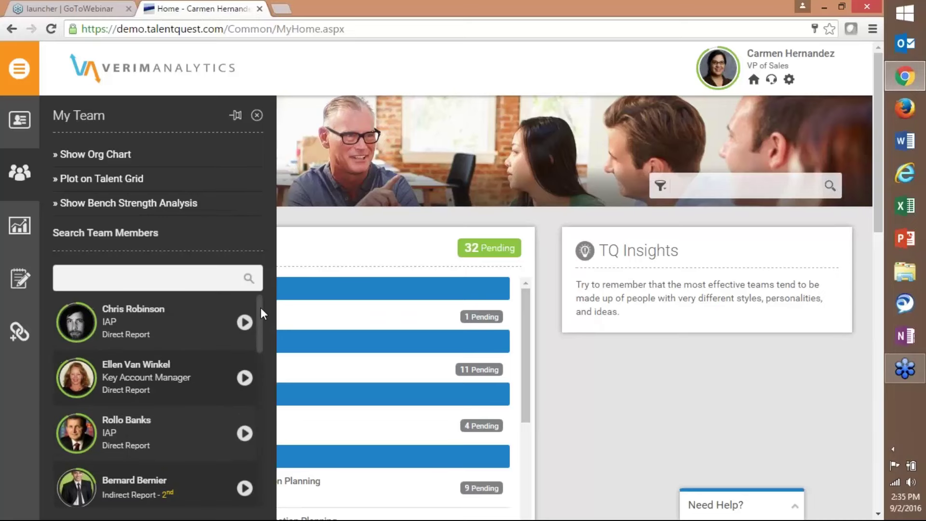
left_click_drag(261, 308, 281, 468)
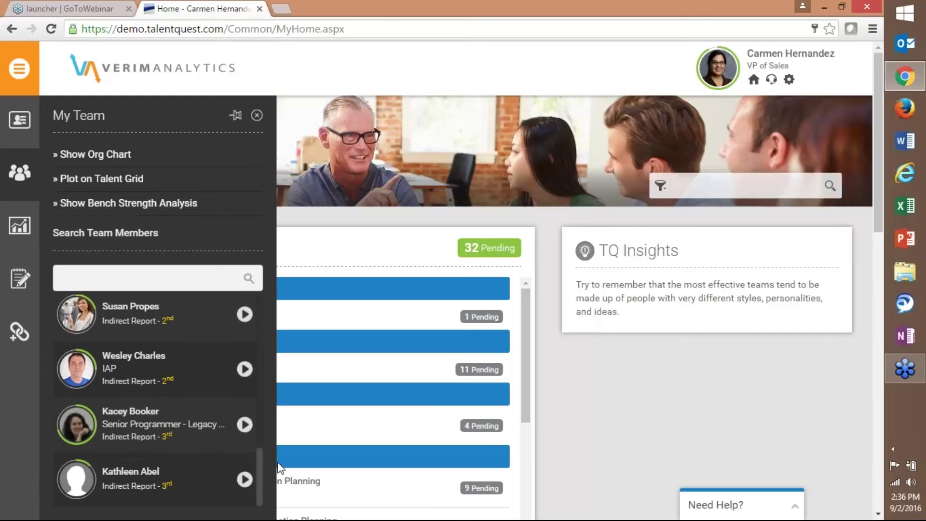
left_click(199, 284)
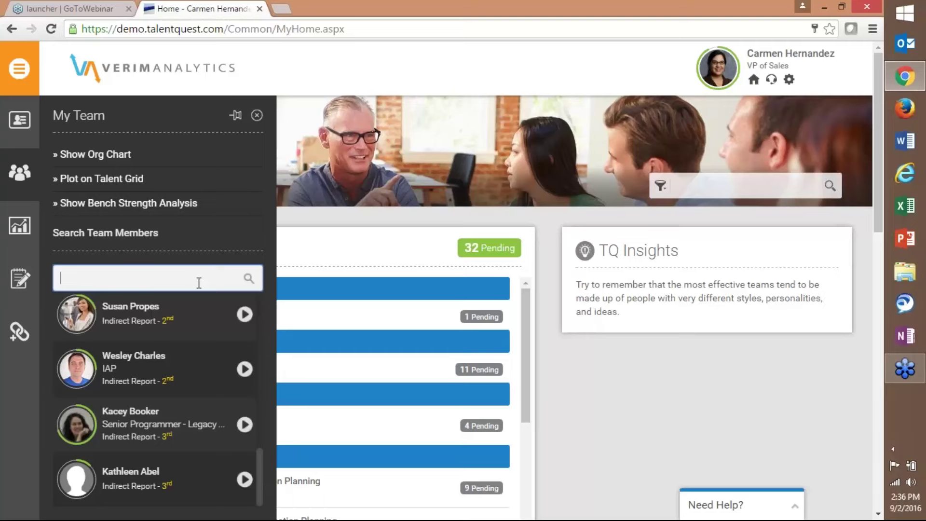
type("susan")
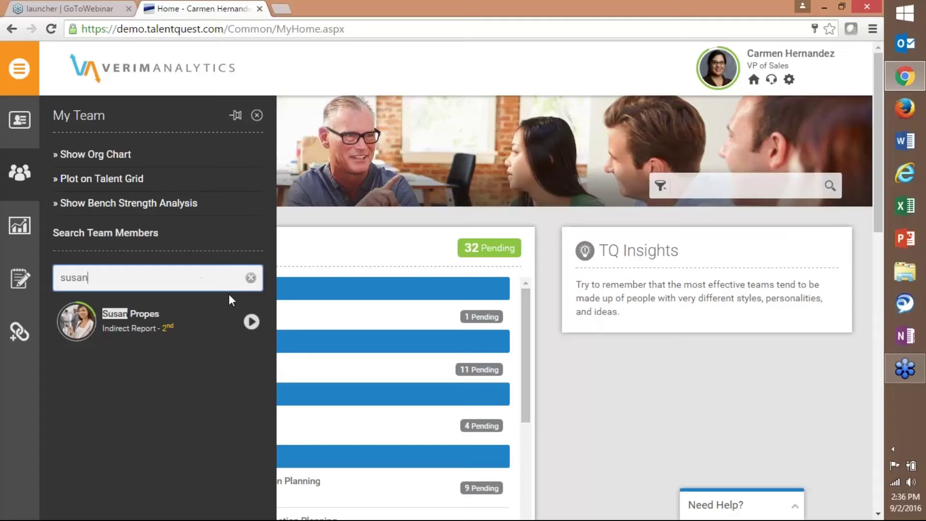
left_click(250, 278)
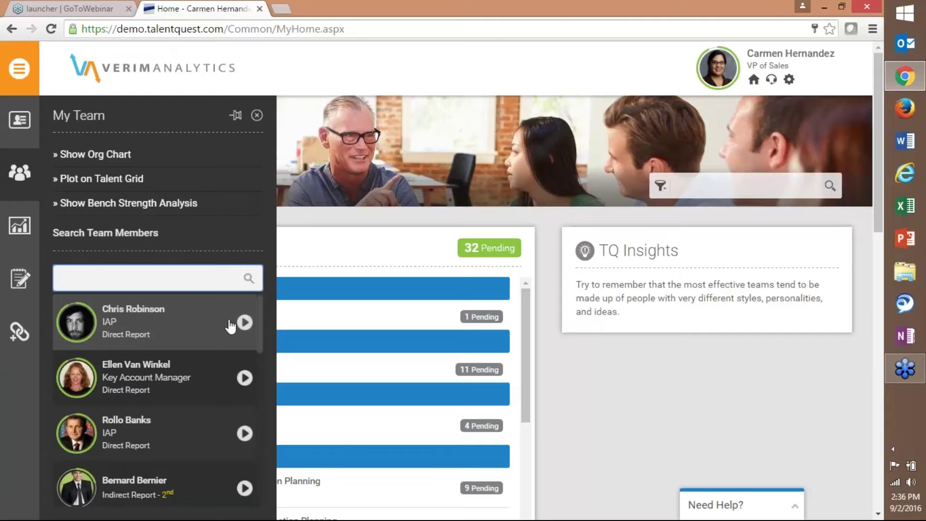
View and close the first team member's profile summary, dock the My Team panel right, then close it
left_click(245, 322)
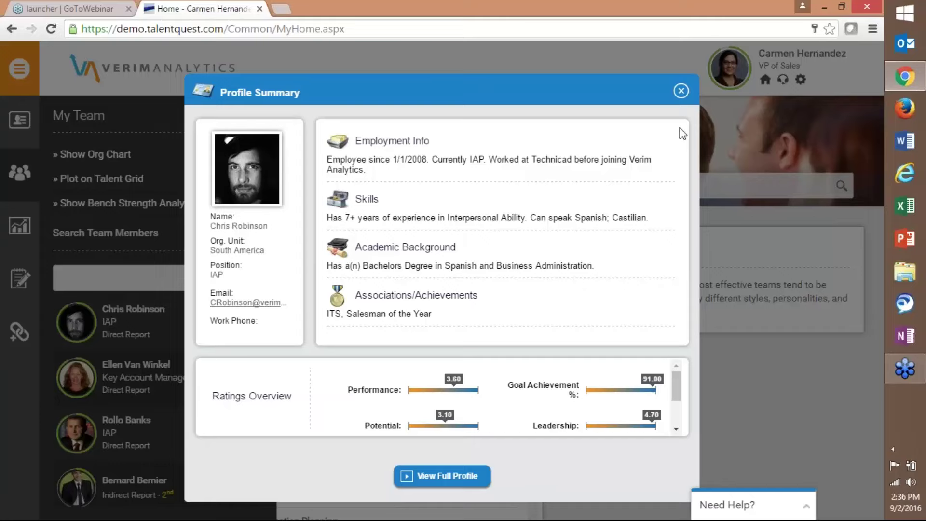
left_click(681, 91)
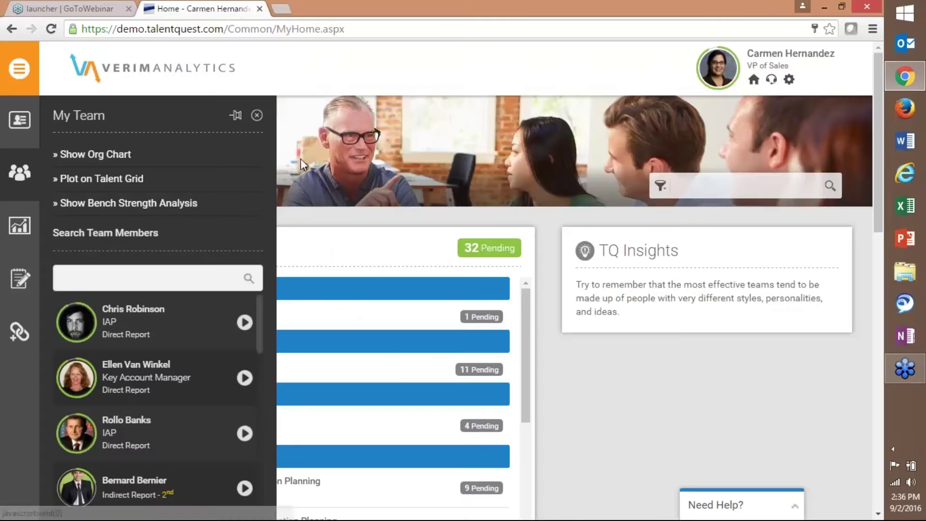
left_click(236, 117)
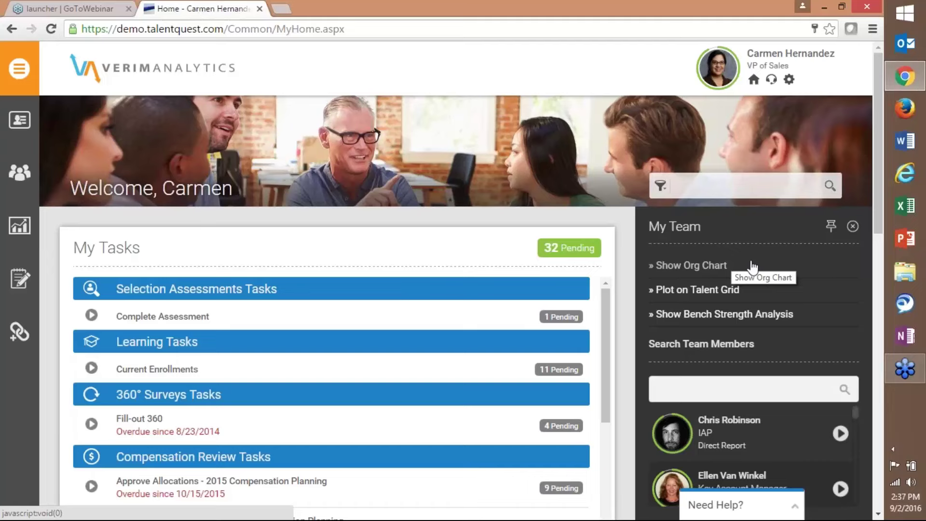
left_click(852, 226)
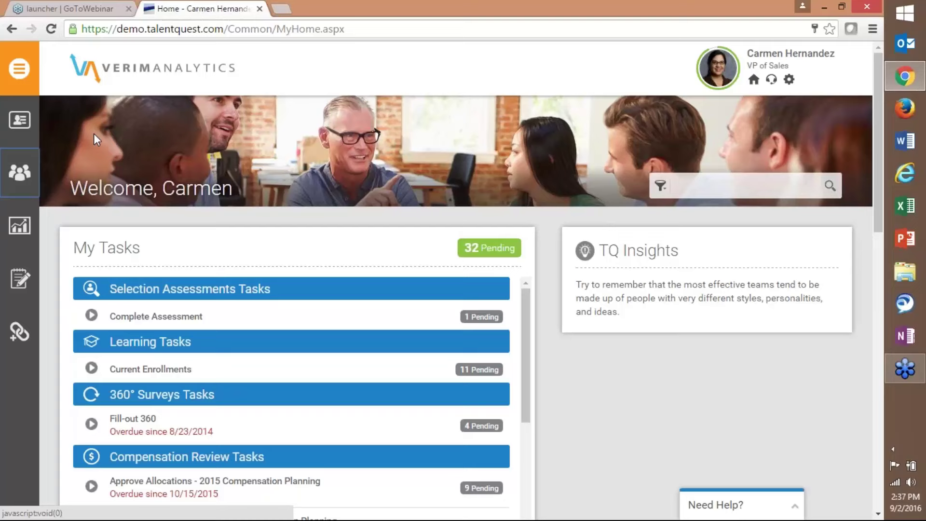
Preview and close the dashboards gallery, then open the Performance Journal panel
left_click(23, 228)
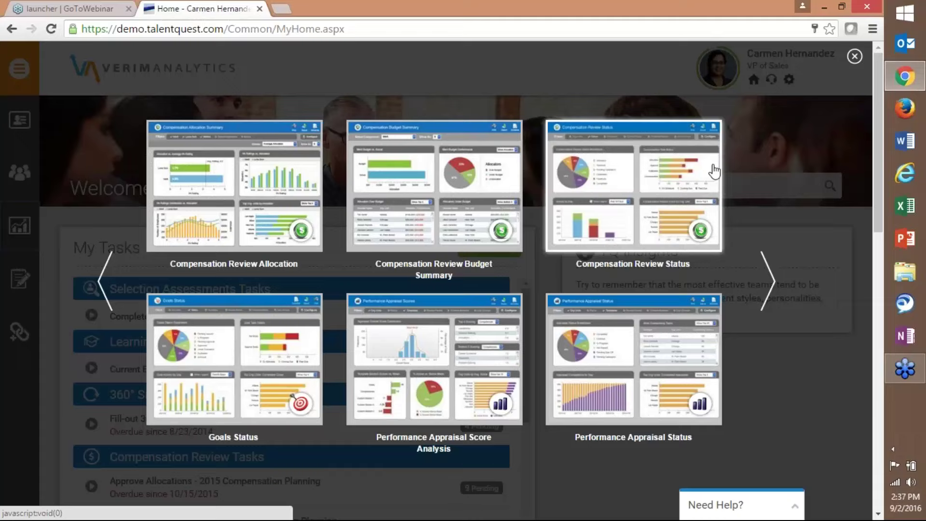
left_click(855, 56)
left_click(21, 288)
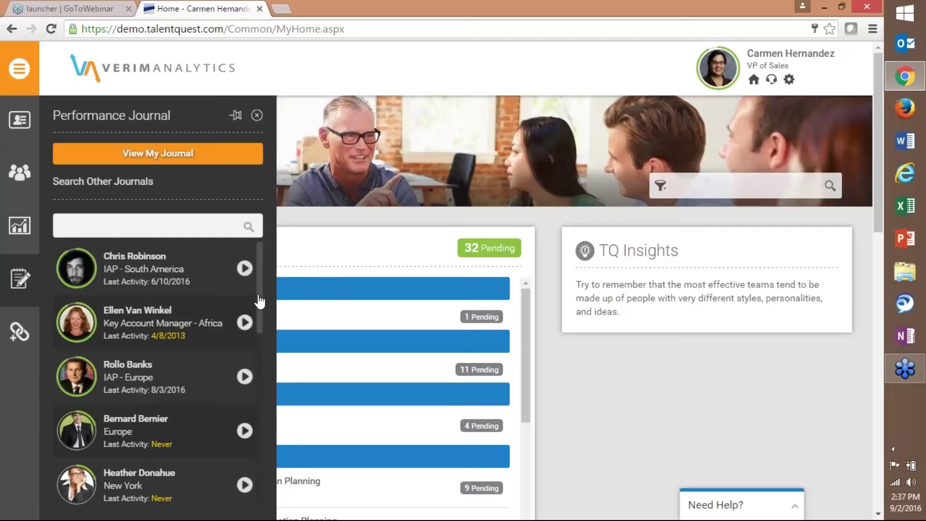
Pin the Performance Journal panel so it docks on the right beside My Tasks
left_click_drag(259, 314, 251, 289)
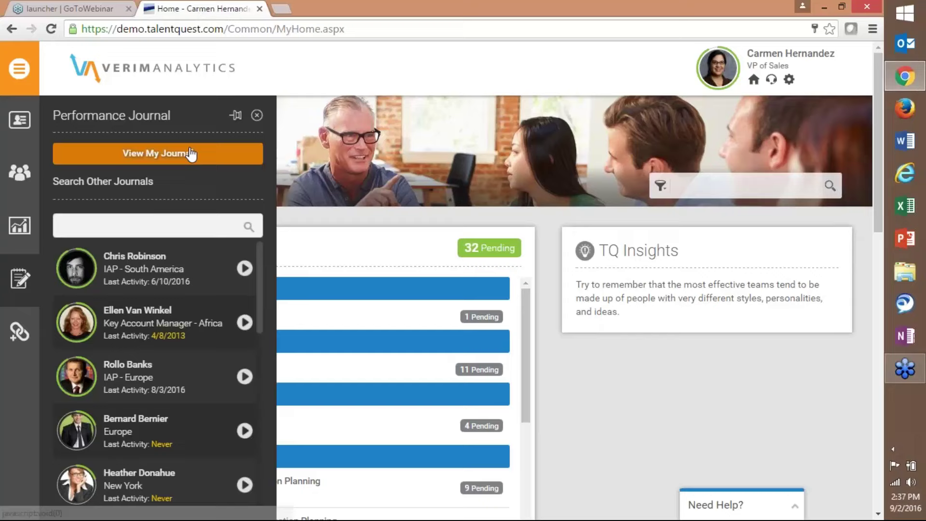
left_click(235, 114)
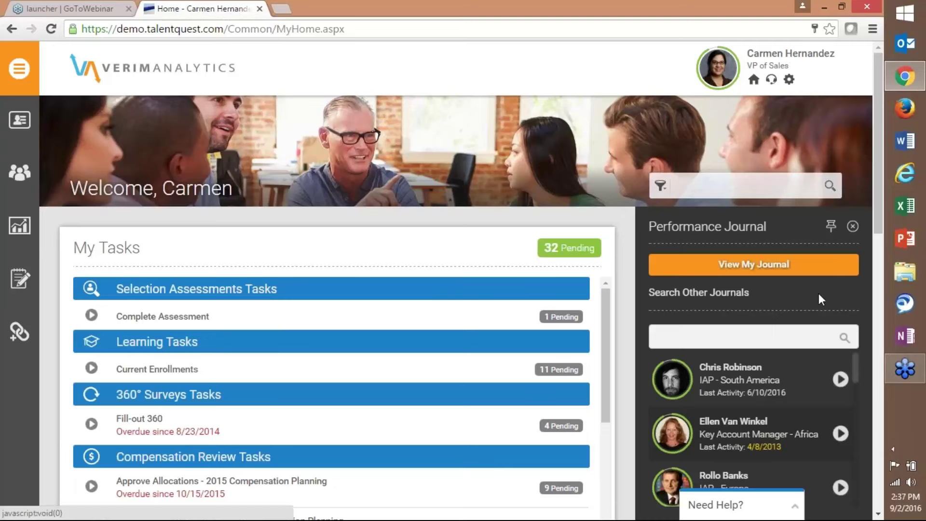
Open the first team member's journal, bring up the Add Entry form, then close the panel
left_click(757, 391)
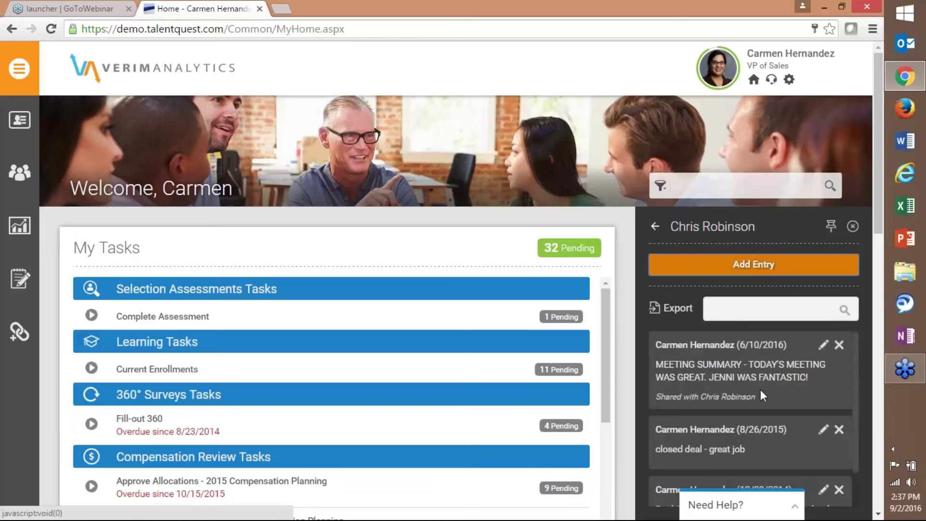
scroll(760, 387, "down", 1)
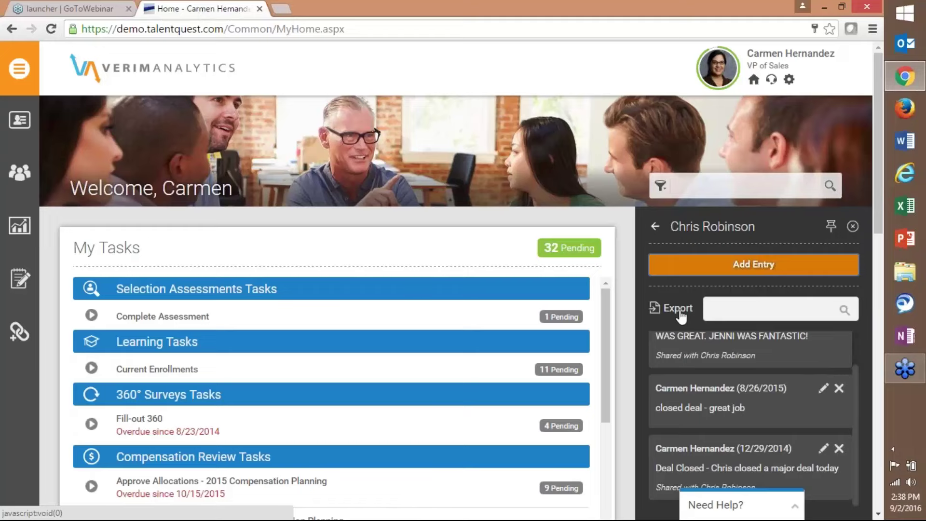
left_click(735, 264)
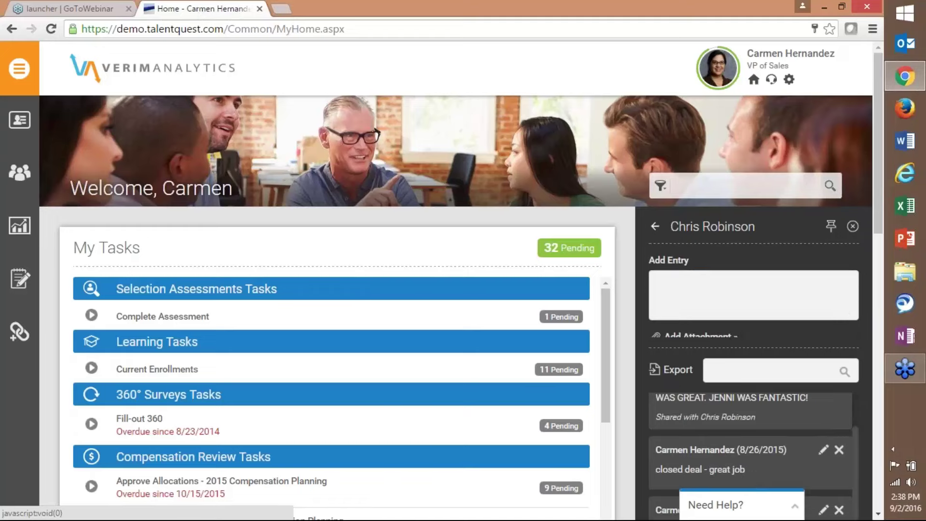
scroll(456, 299, "down", 1)
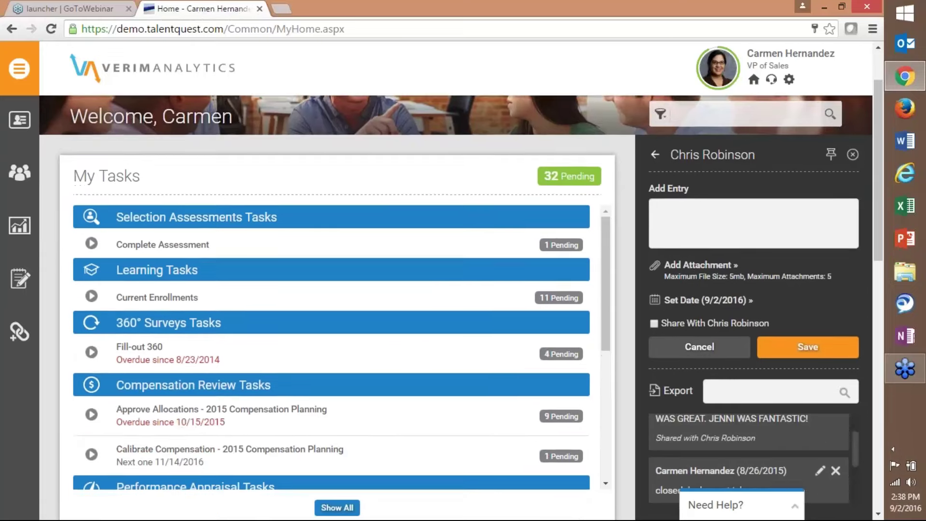
scroll(725, 198, "down", 1)
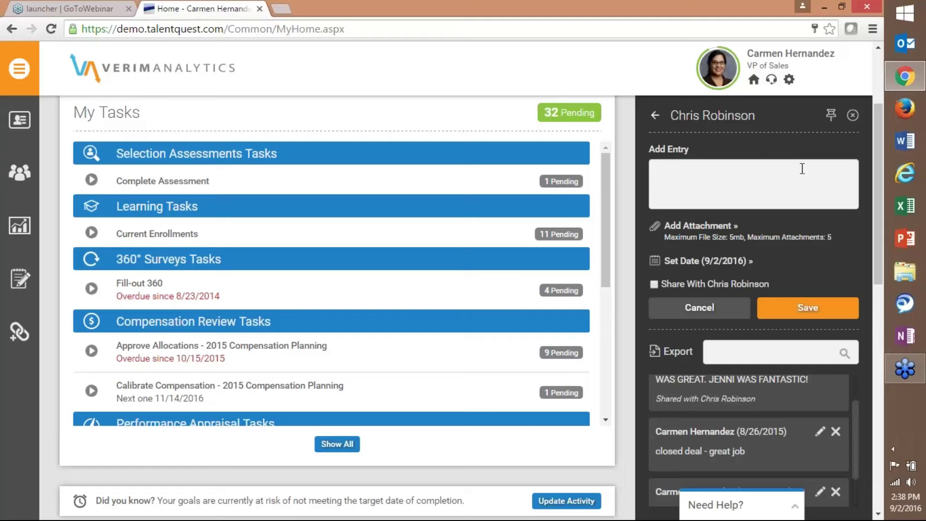
left_click(853, 114)
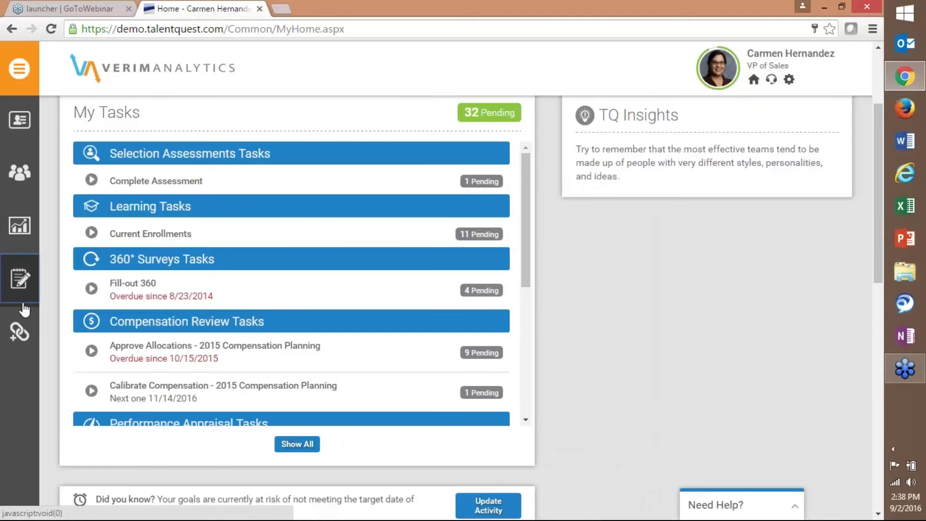
left_click(22, 330)
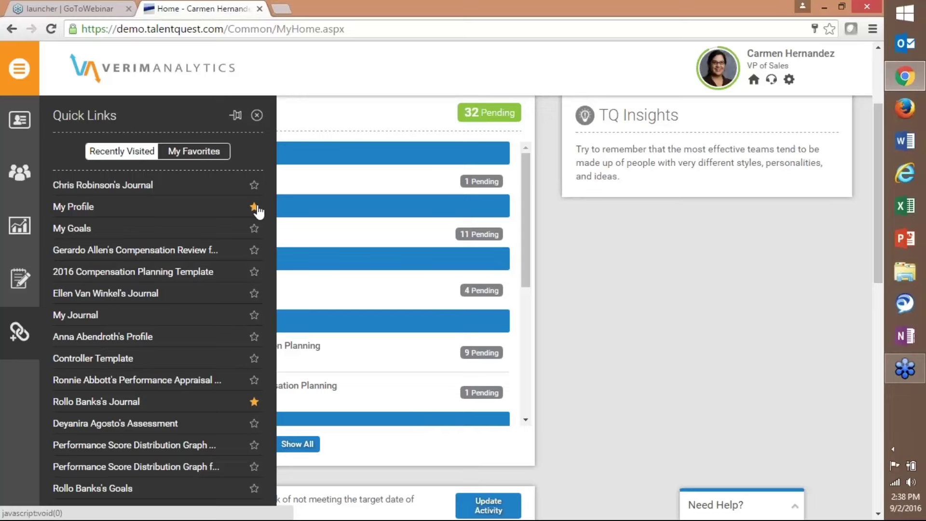
left_click(202, 154)
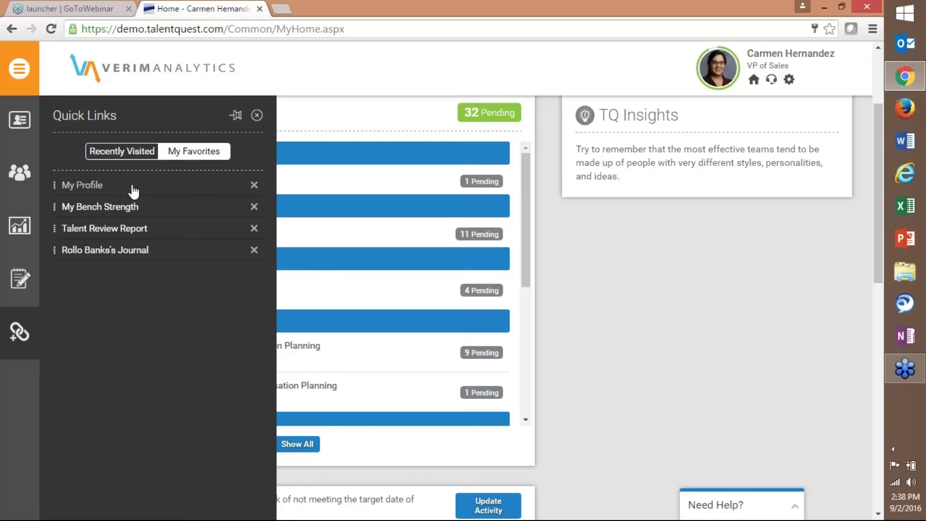
left_click(257, 117)
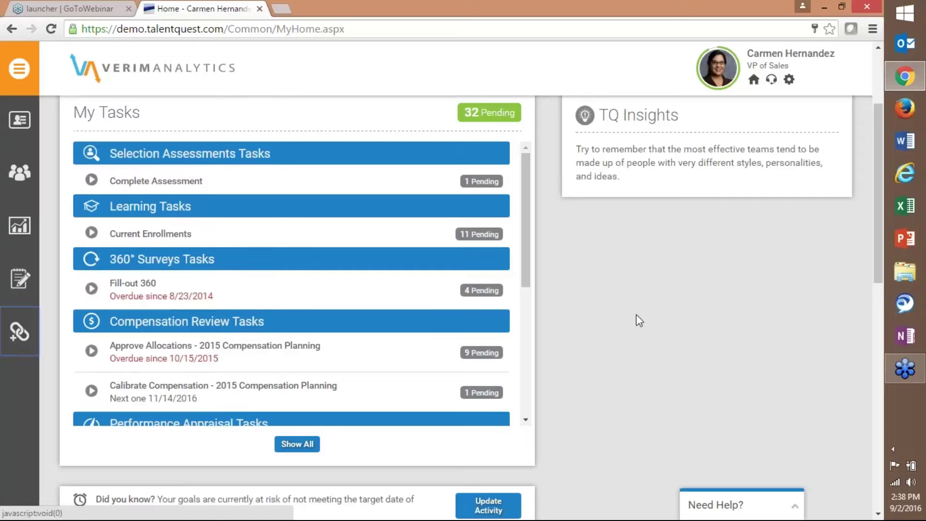
Scroll down to the My Team dashboard showing 14 members and 44% profile completion
scroll(637, 324, "up", 3)
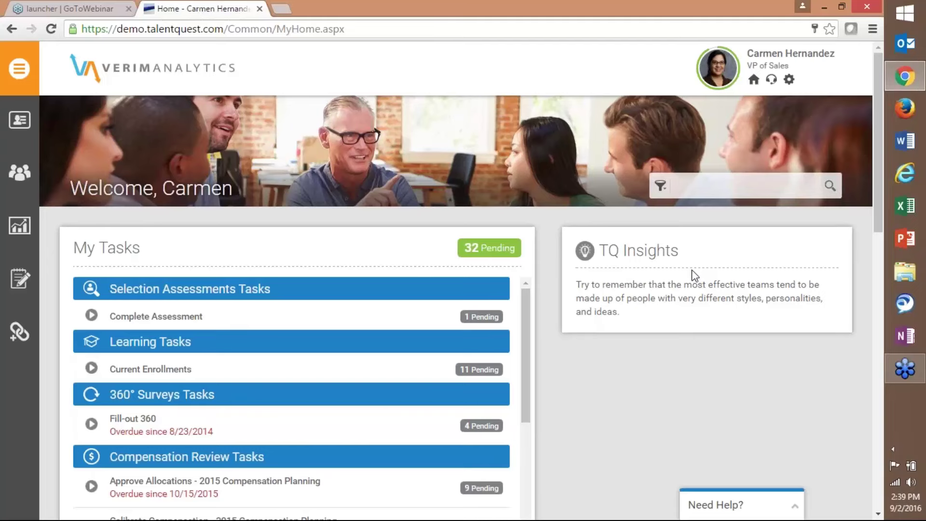
scroll(694, 278, "down", 1)
scroll(695, 278, "down", 7)
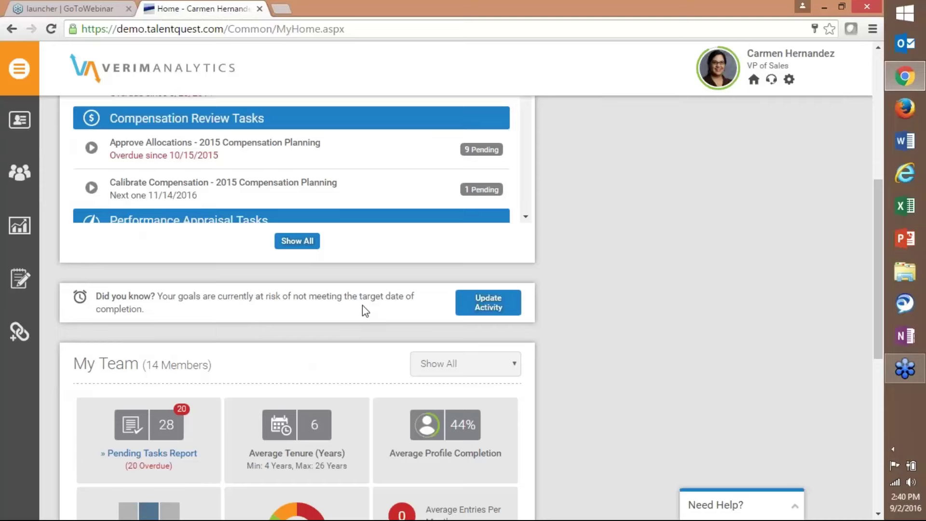
Scroll down to reveal the My Team tiles: 28 pending tasks, six-year tenure, 8 past-due goals
scroll(476, 304, "down", 1)
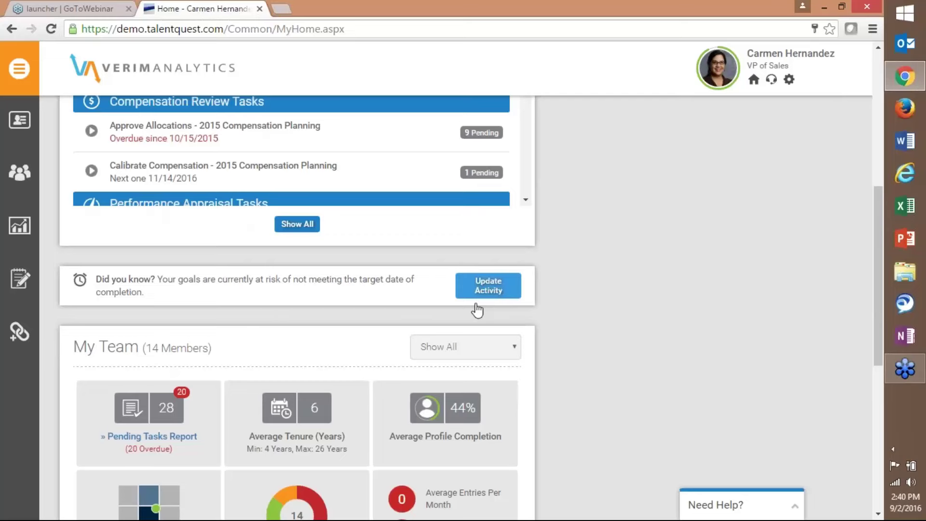
scroll(507, 309, "down", 2)
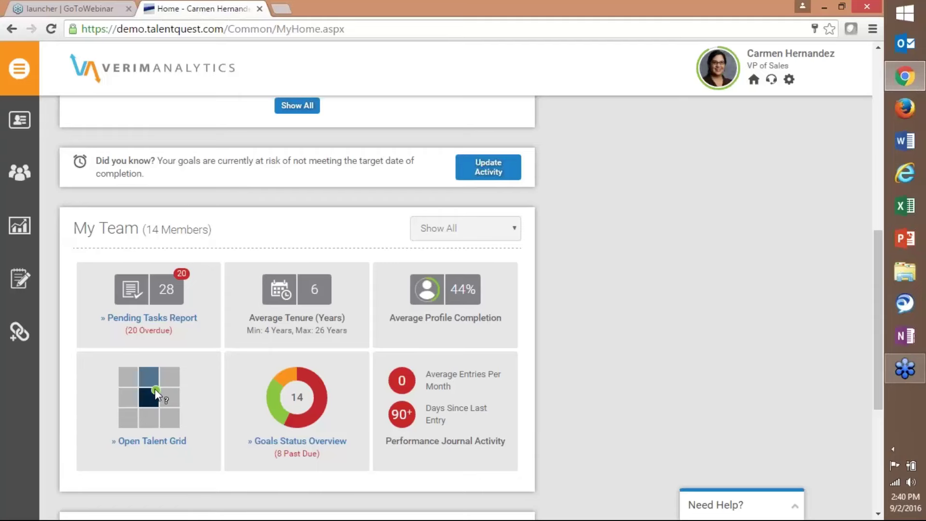
mouse_move(156, 390)
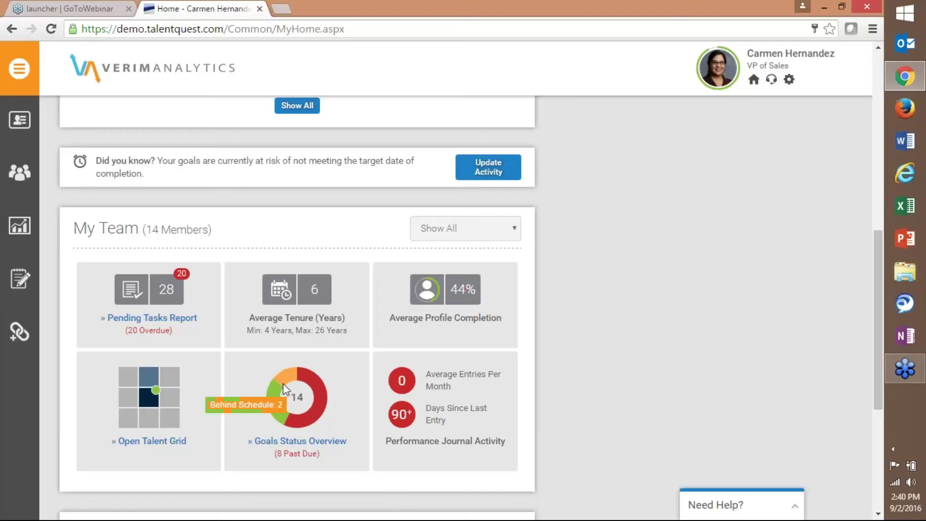
mouse_move(300, 387)
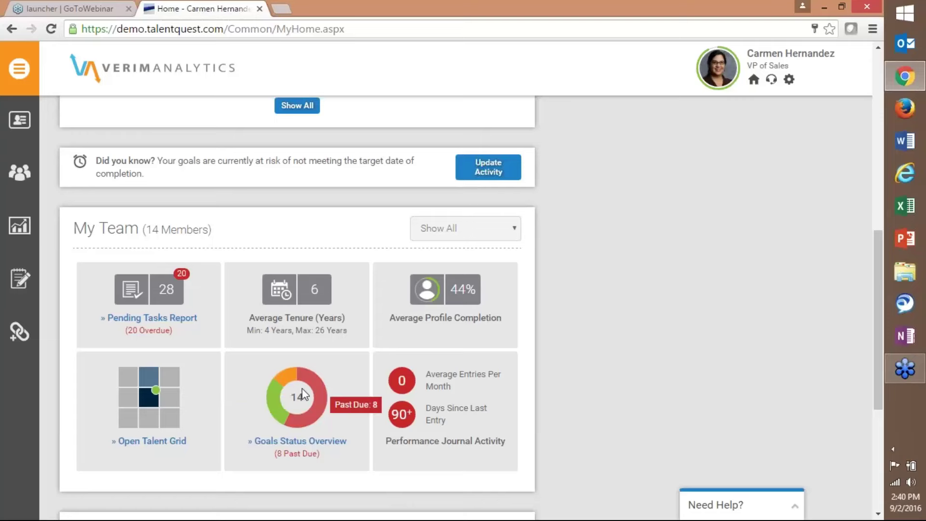
mouse_move(281, 399)
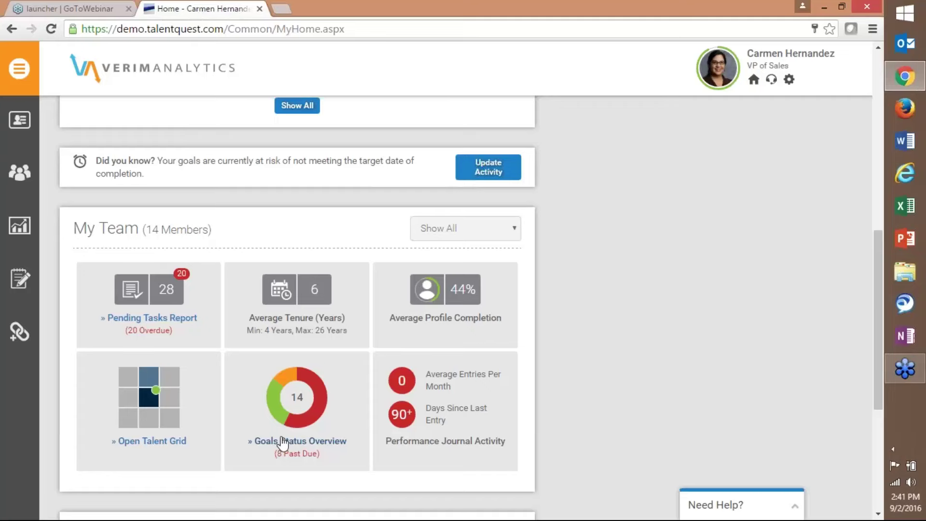
Scroll to the page bottom to show 3 Performance and 2 Development Plan goal cards
scroll(285, 449, "down", 1)
scroll(285, 452, "down", 3)
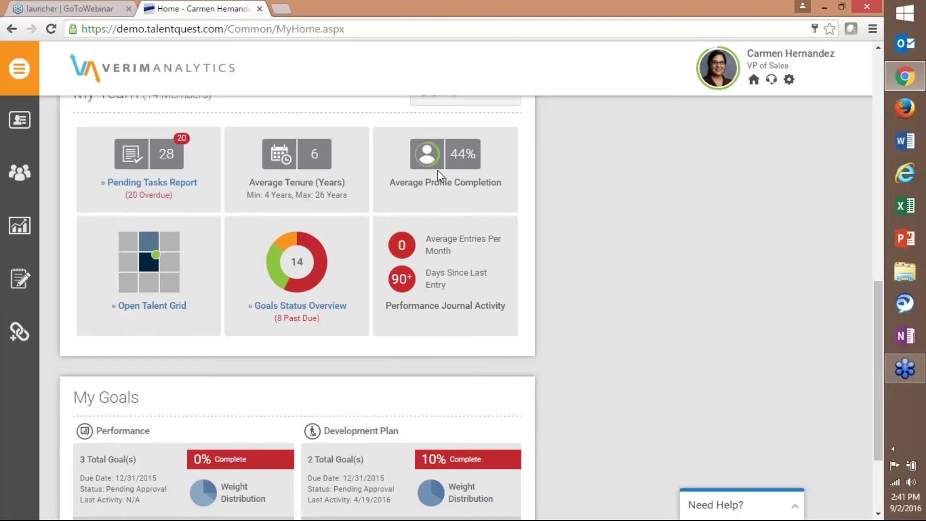
scroll(383, 258, "down", 2)
scroll(384, 266, "down", 1)
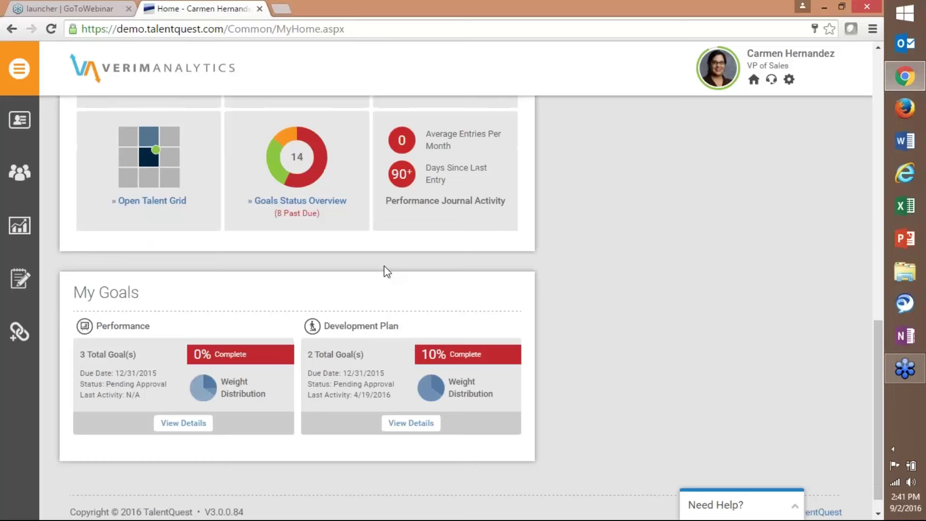
scroll(384, 267, "down", 1)
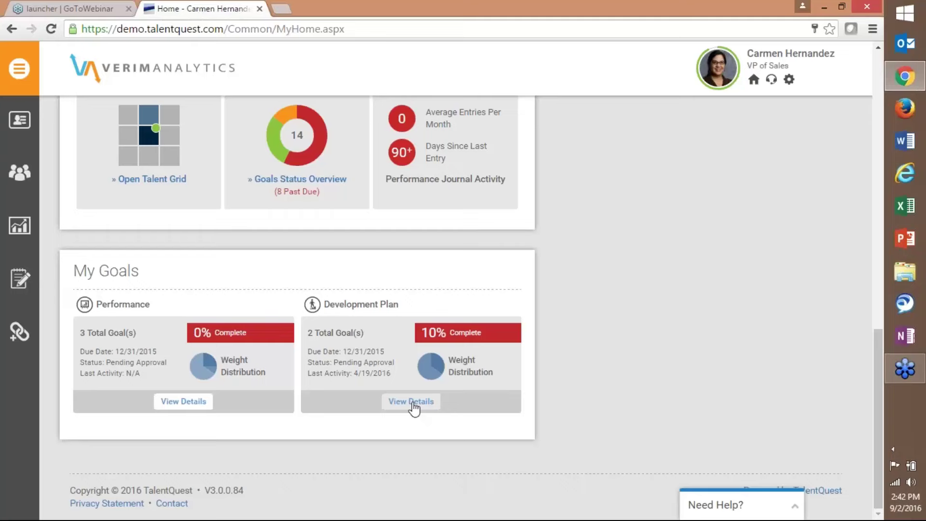
Scroll back to the top to show the Welcome banner, My Tasks (32 pending) and TQ Insights
scroll(527, 392, "up", 10)
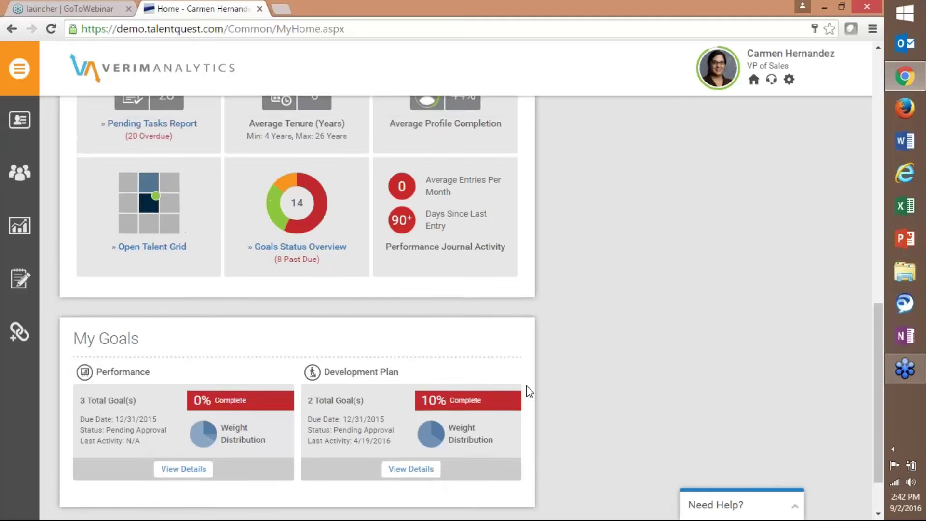
scroll(527, 389, "up", 4)
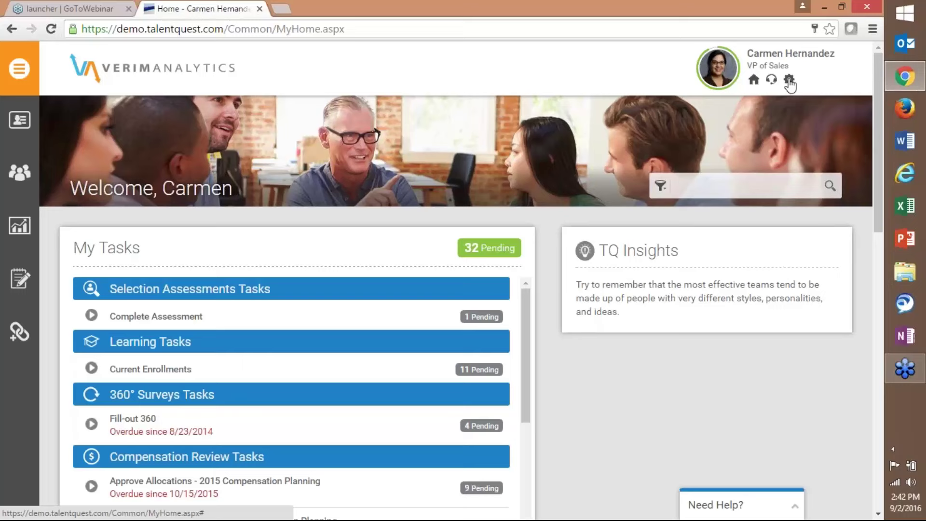
left_click(789, 80)
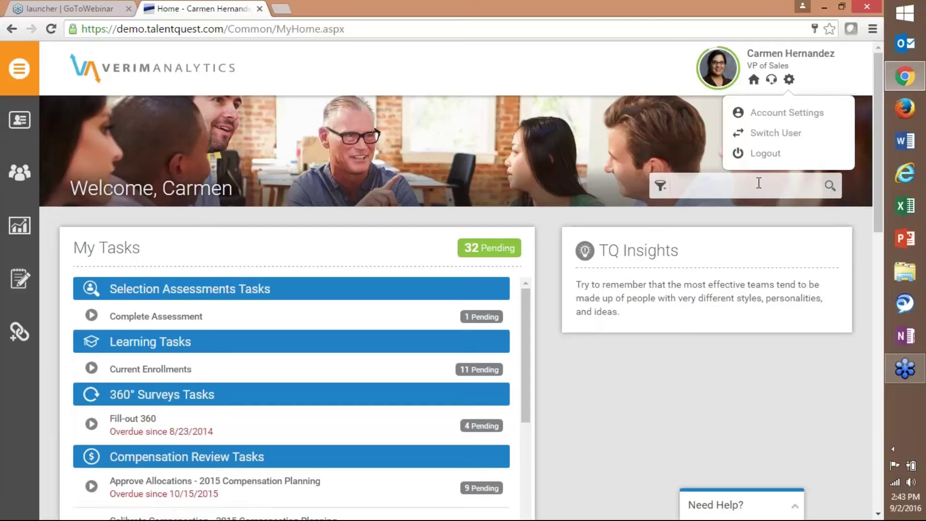
left_click(699, 192)
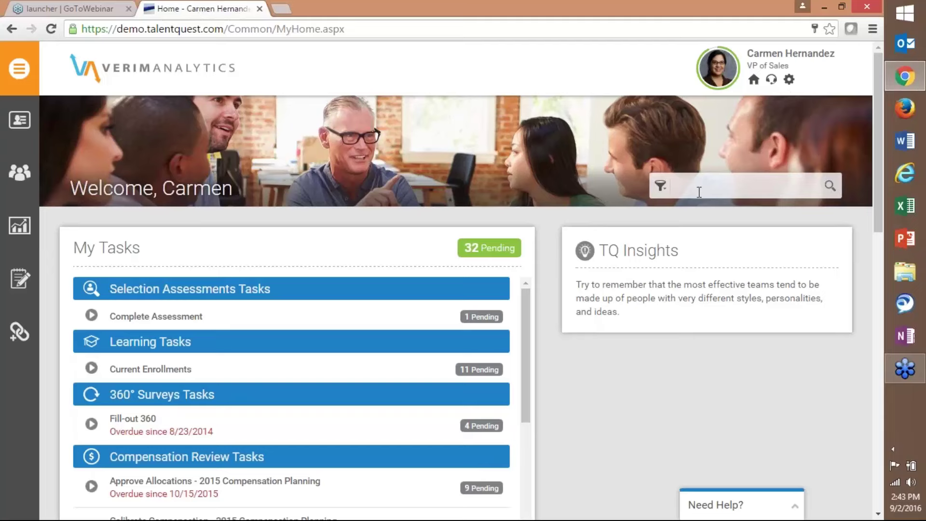
type("b")
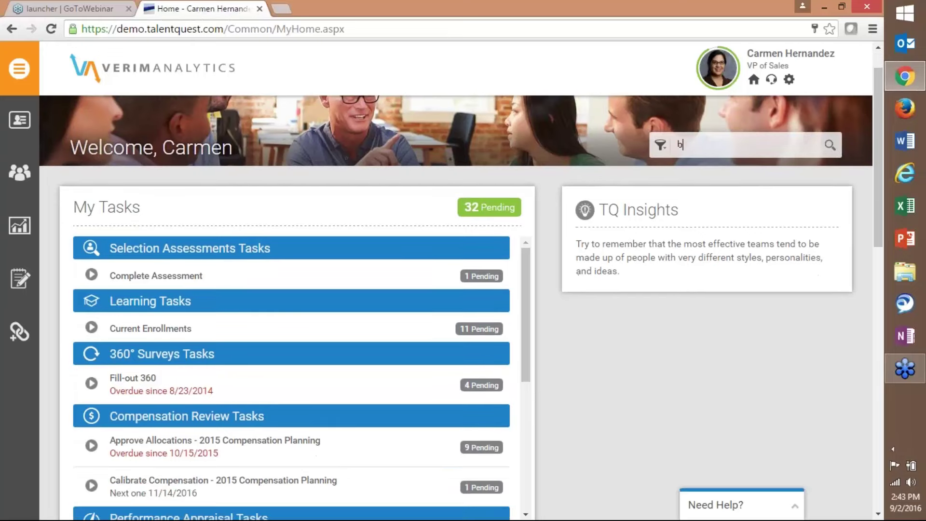
type("arbara")
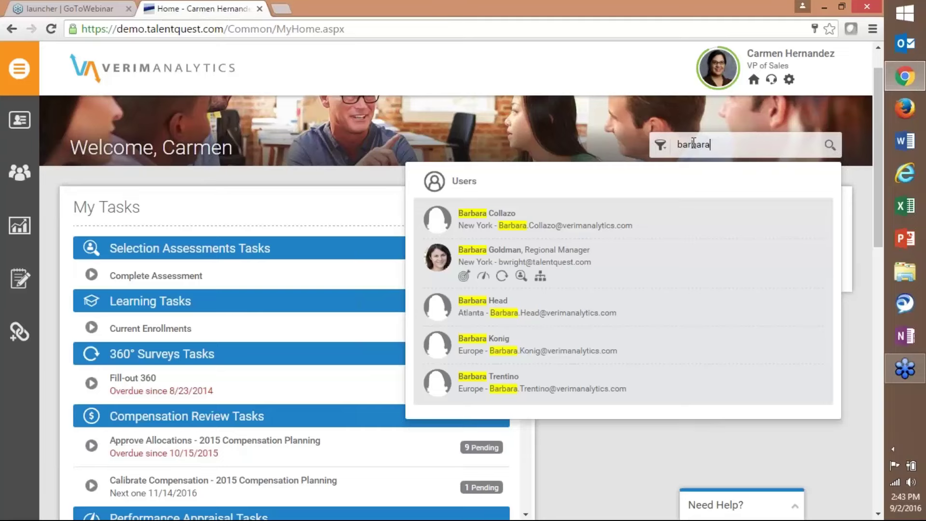
double_click(678, 144)
key("BackSpace")
type("john")
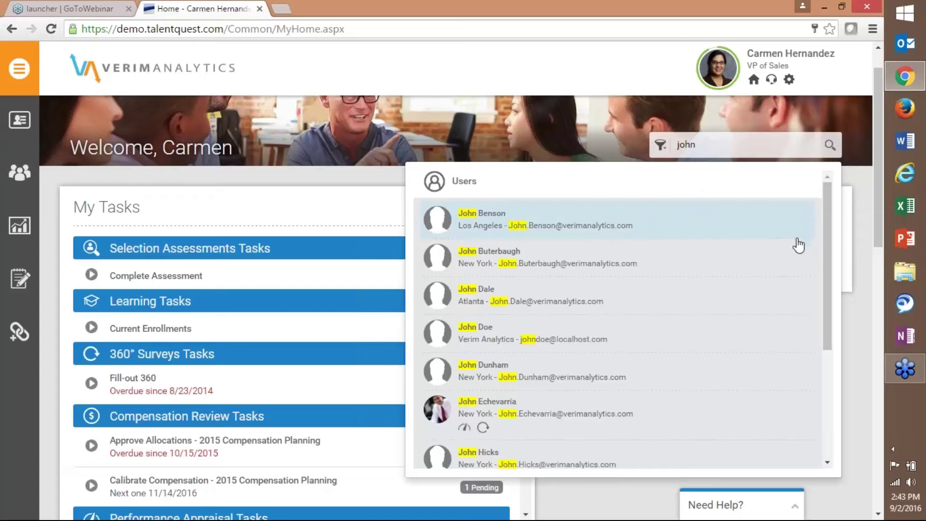
scroll(826, 233, "down", 1)
left_click_drag(830, 273, 849, 368)
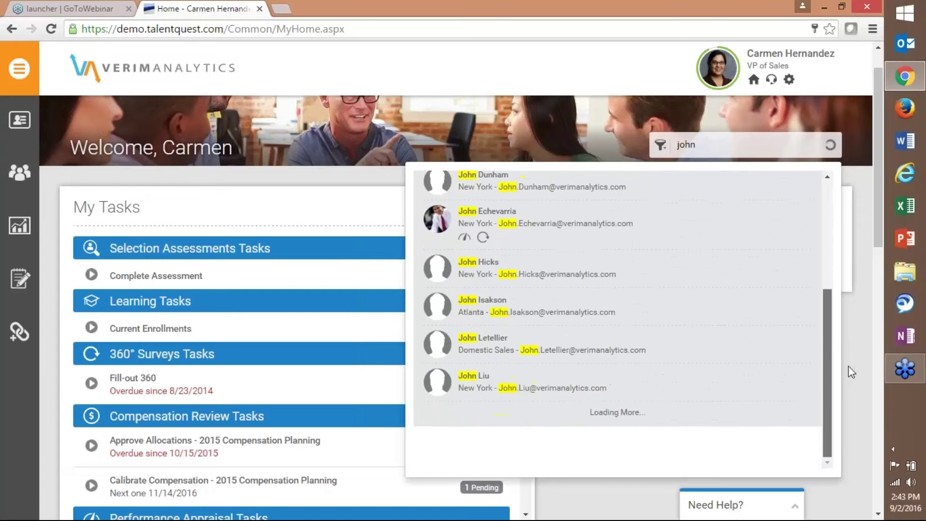
scroll(826, 309, "down", 5)
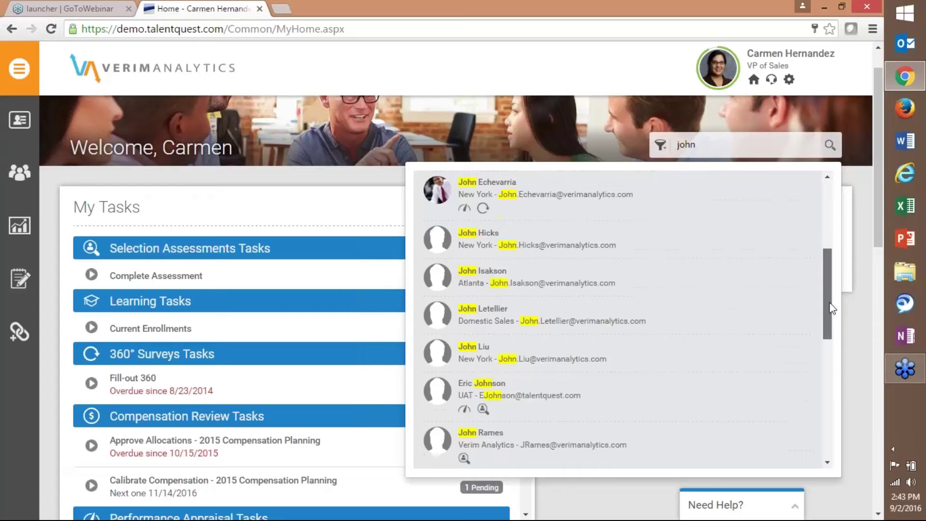
left_click_drag(838, 345, 847, 414)
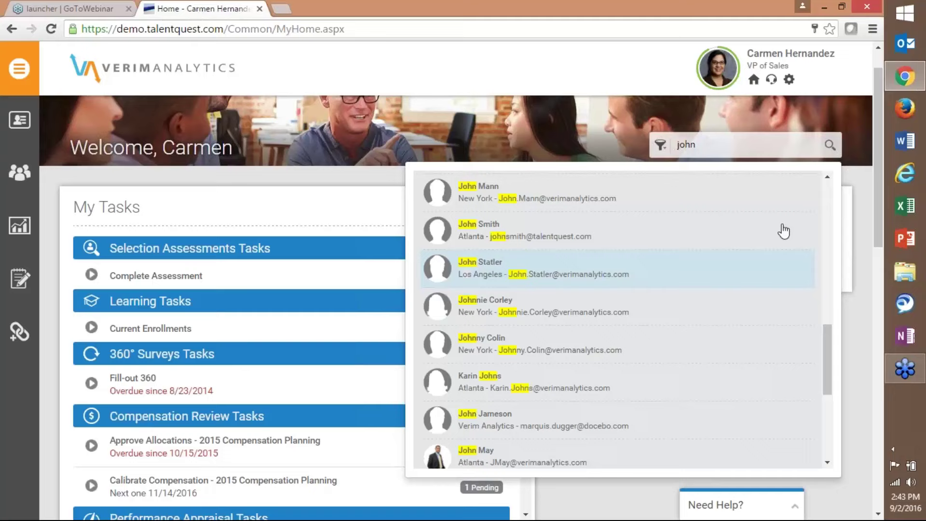
left_click_drag(707, 144, 674, 142)
key("BackSpace")
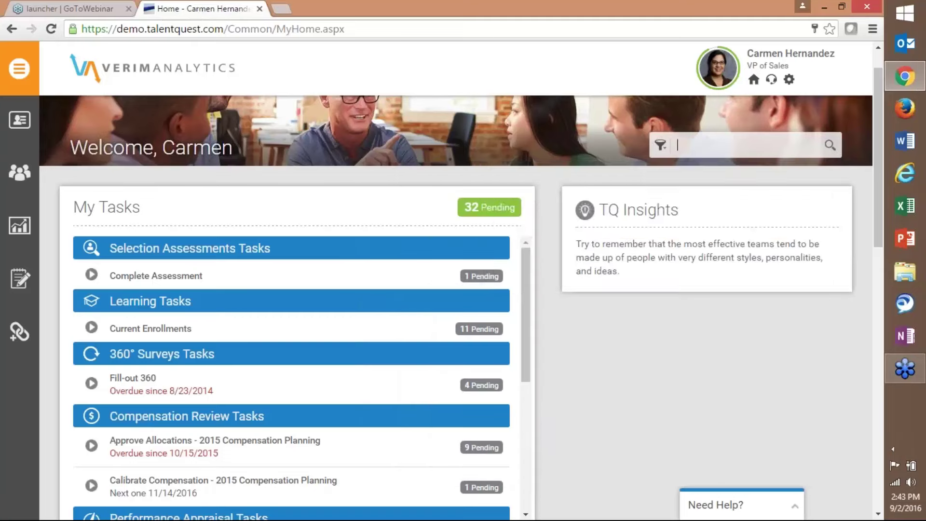
left_click(661, 146)
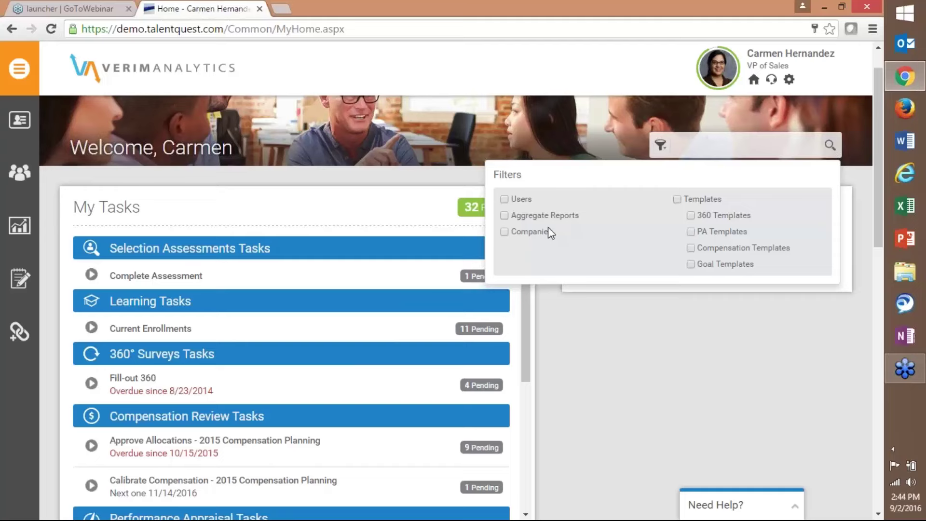
left_click(510, 199)
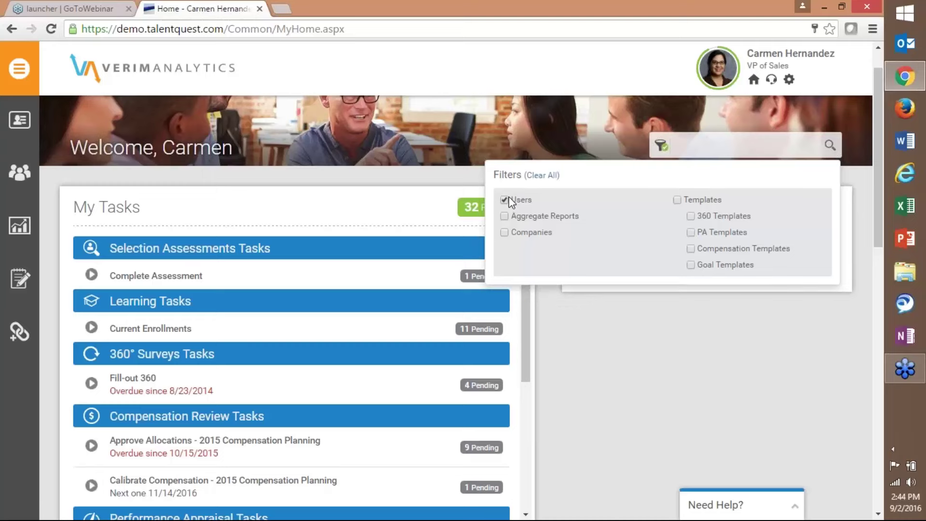
left_click(512, 201)
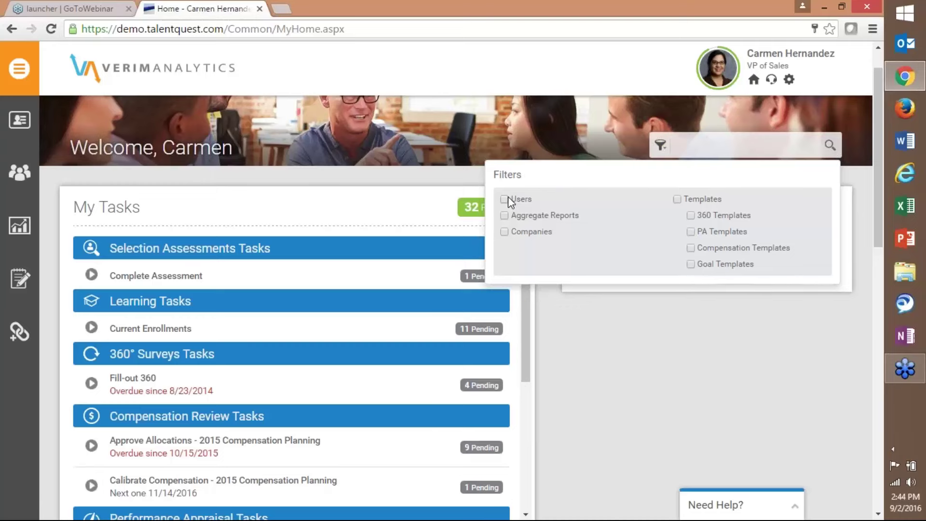
left_click(505, 201)
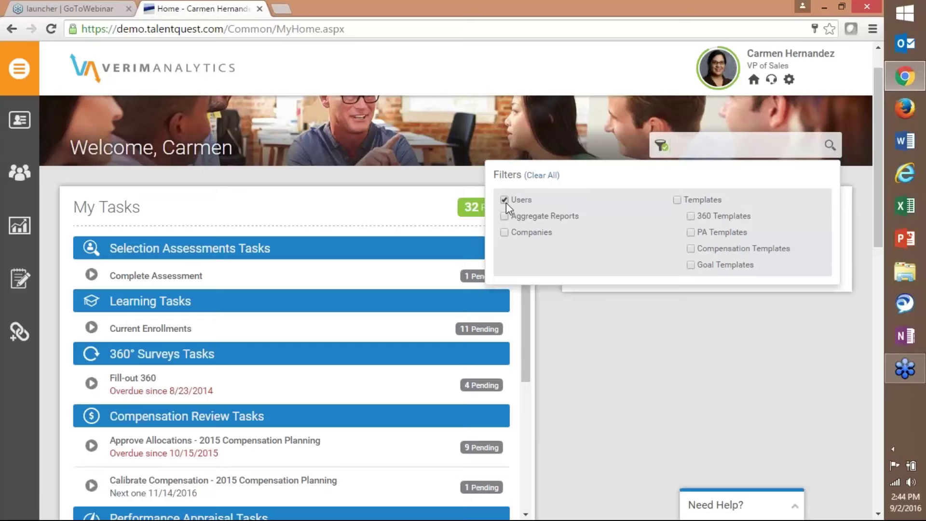
left_click(505, 201)
left_click(505, 216)
left_click(504, 215)
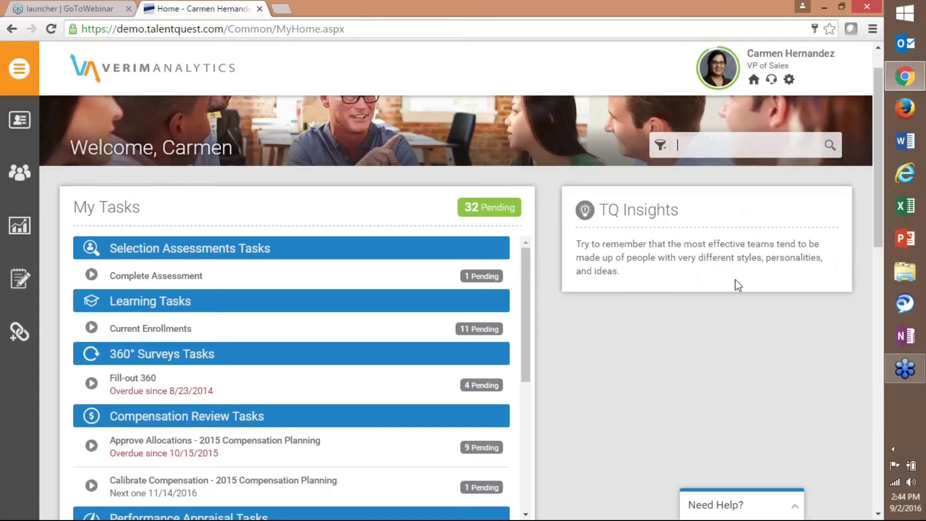
left_click(912, 377)
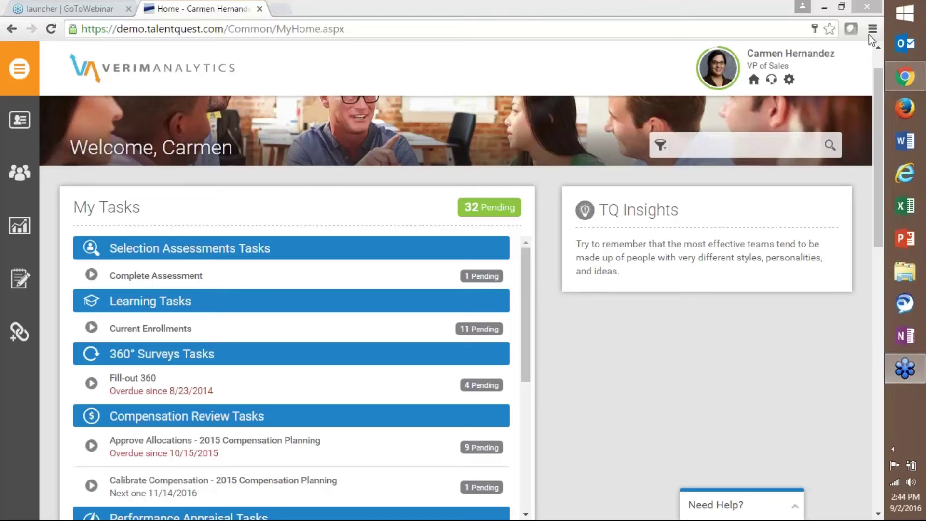